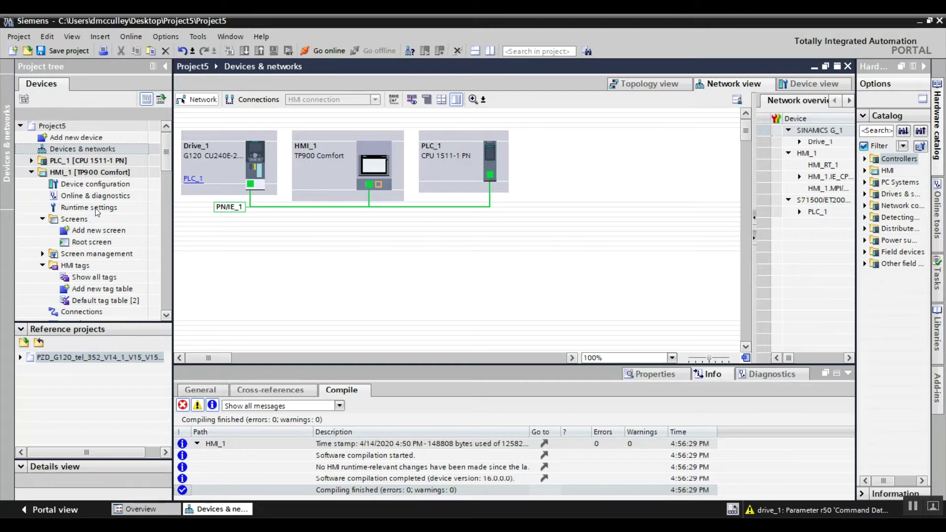
Place an alarm view from the Controls toolbox on HMI_1's Root screen.
double_click(92, 242)
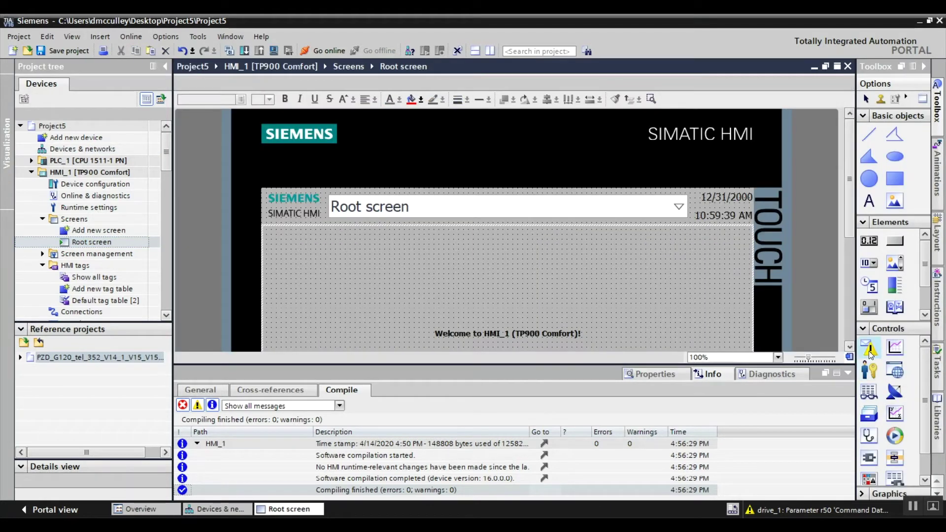
drag(870, 349, 518, 316)
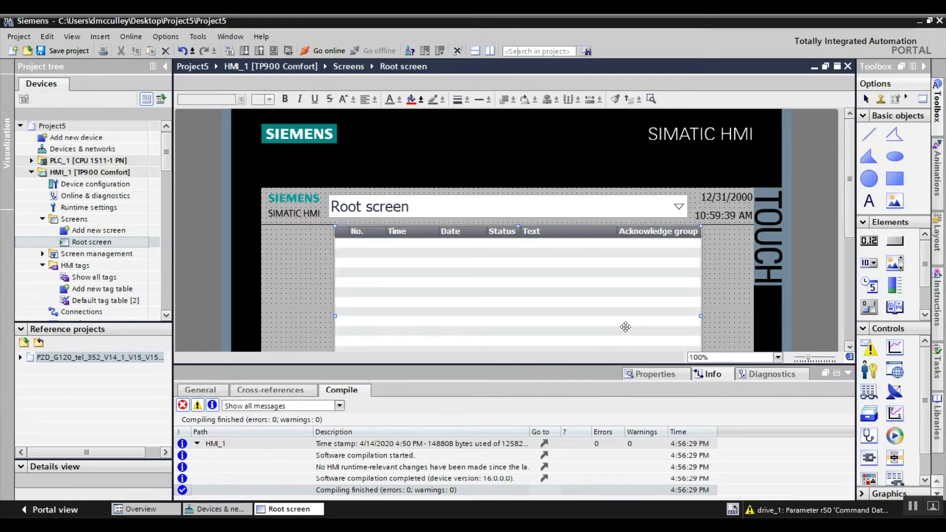
click(635, 375)
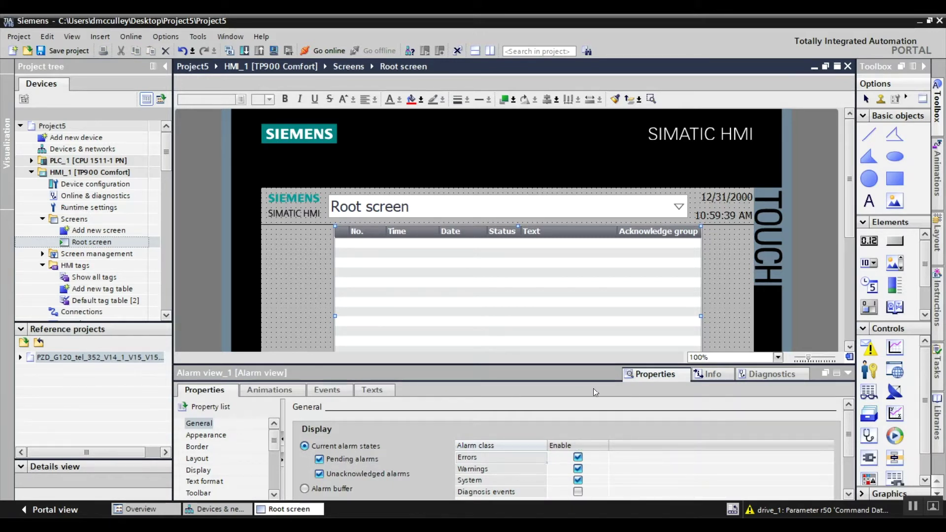
Open HMI_1's Connections editor from the project tree.
scroll(164, 160, down, 2)
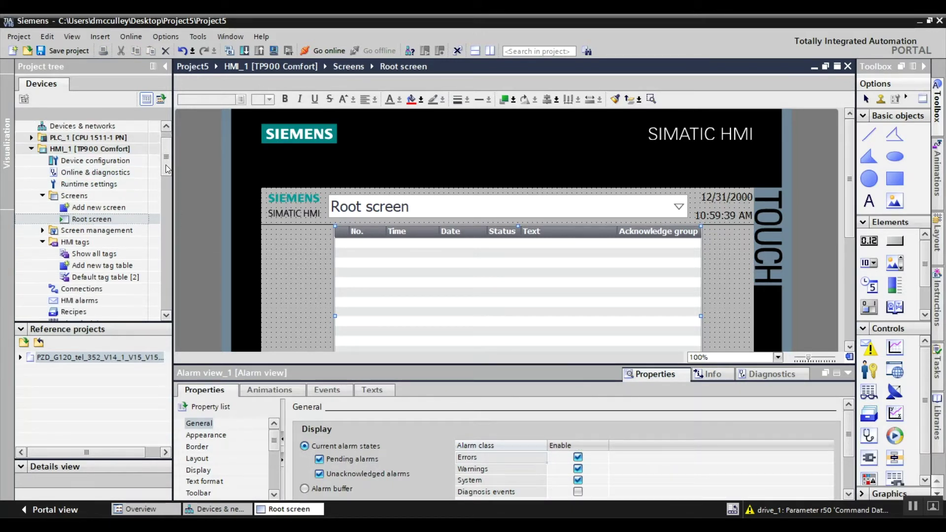
scroll(165, 165, down, 1)
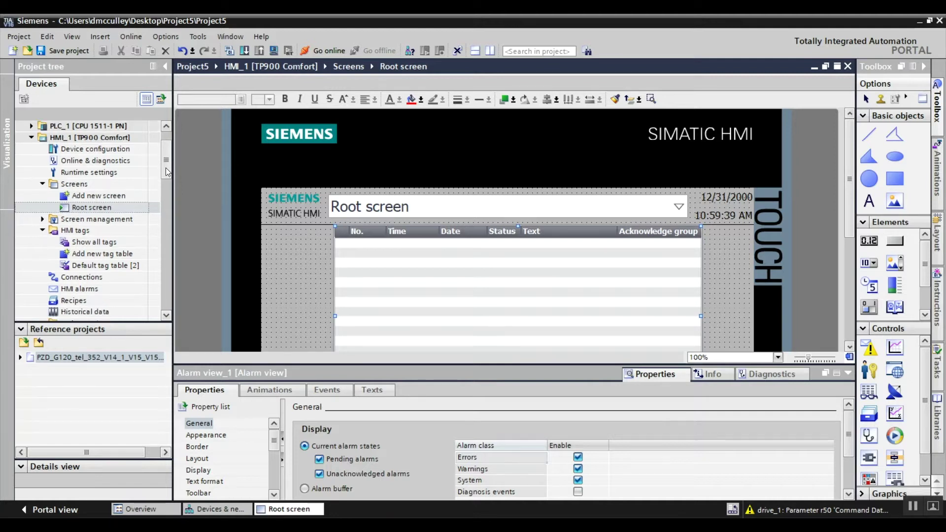
double_click(88, 277)
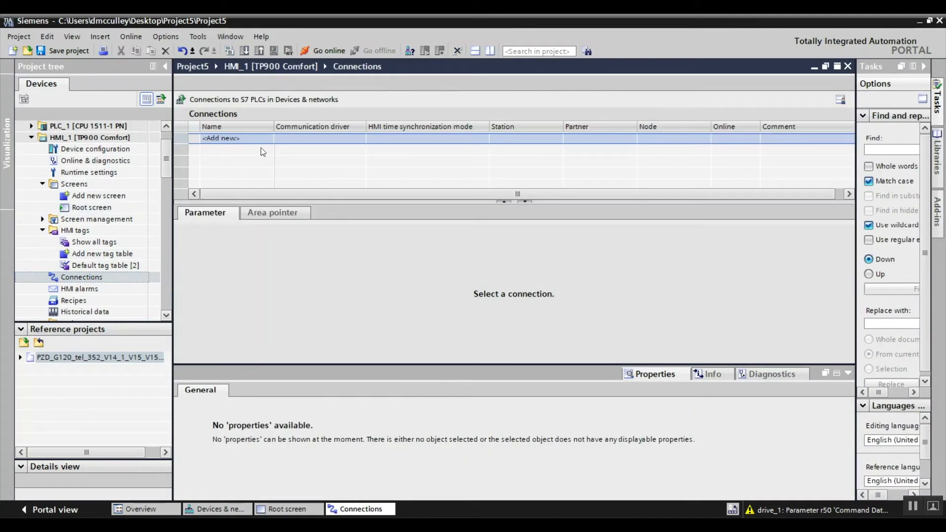
Add Connection_1 over ETHERNET with the HMI at 192.168.0.3 and the PLC at 192.168.0.2.
double_click(247, 138)
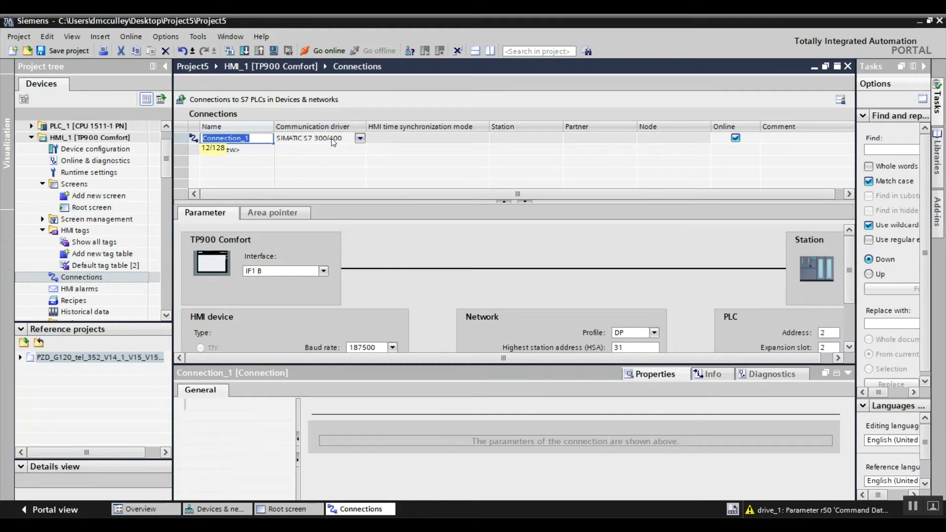
click(323, 271)
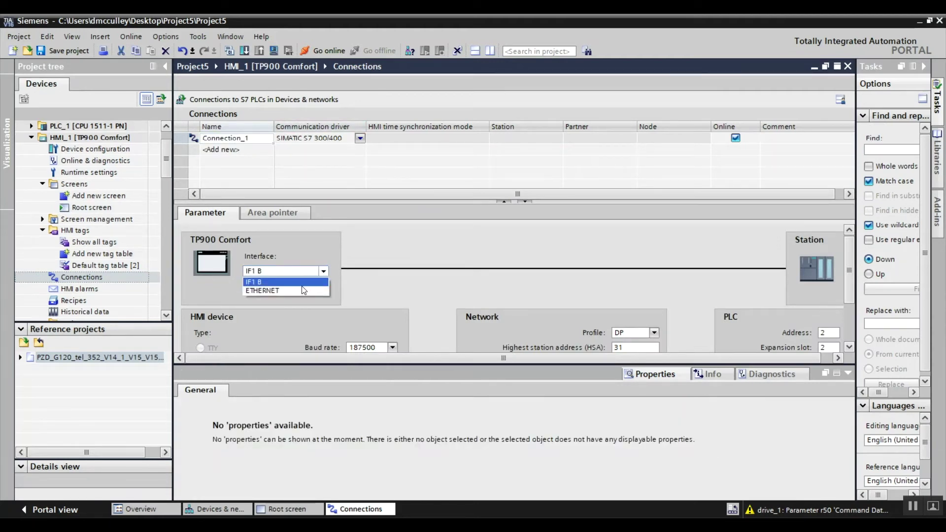
click(296, 288)
double_click(340, 332)
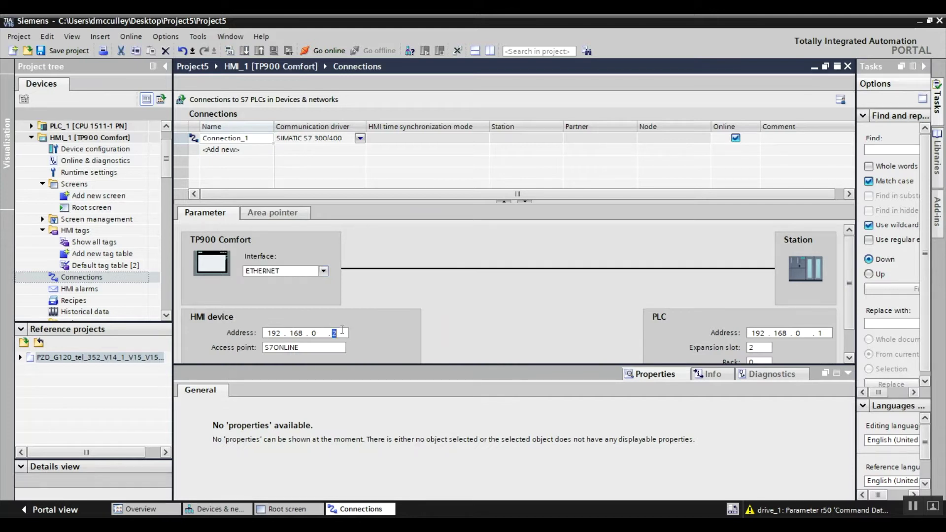
text(3)
double_click(821, 333)
text(2)
drag(167, 167, 168, 190)
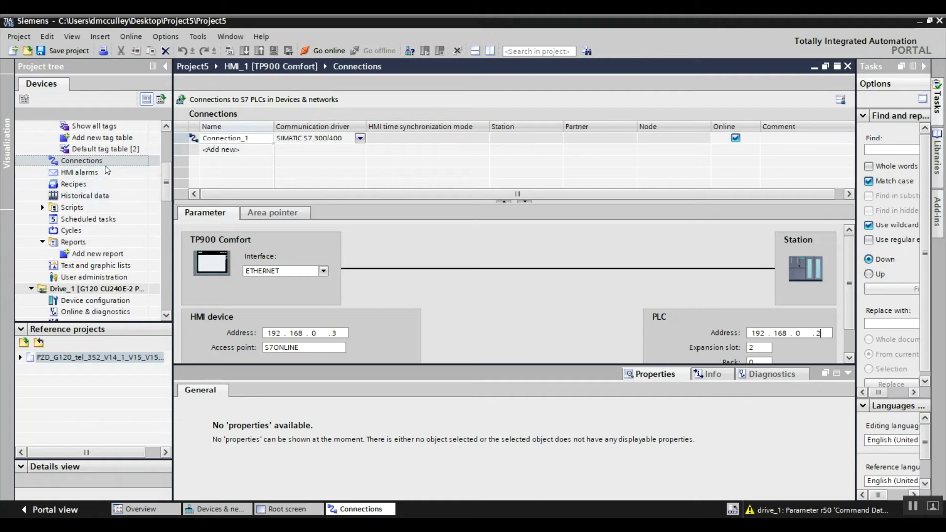
In the Default tag table, add tag Drive 1 Faults on Connection_1 at %DB947.DBW0.
double_click(114, 150)
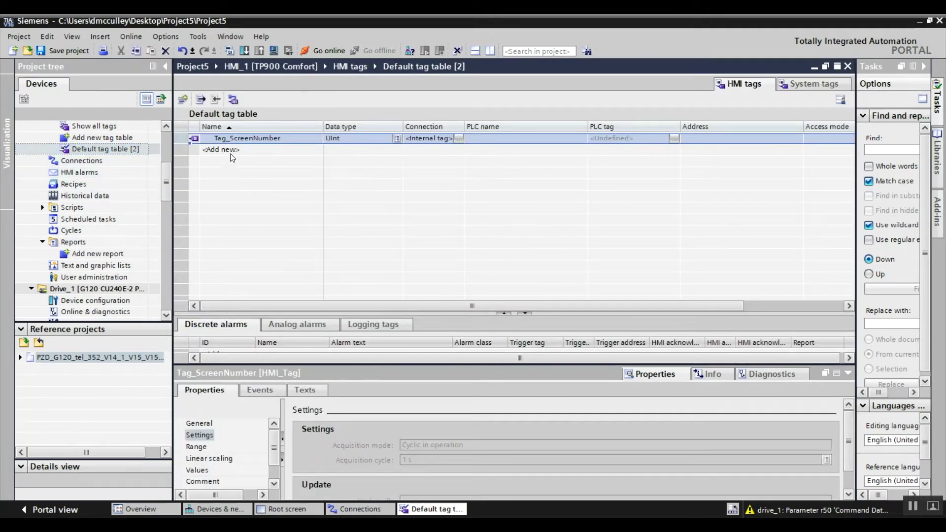
double_click(230, 149)
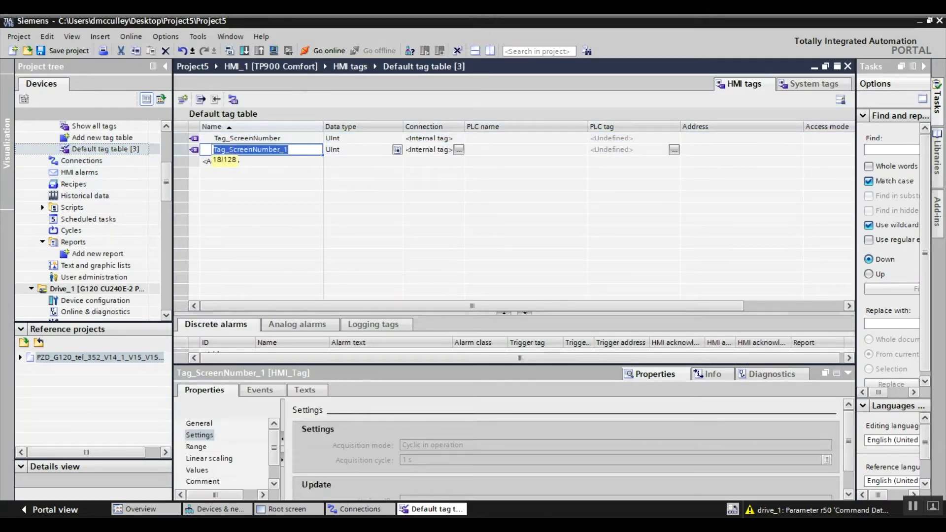
text(Drive_1 F)
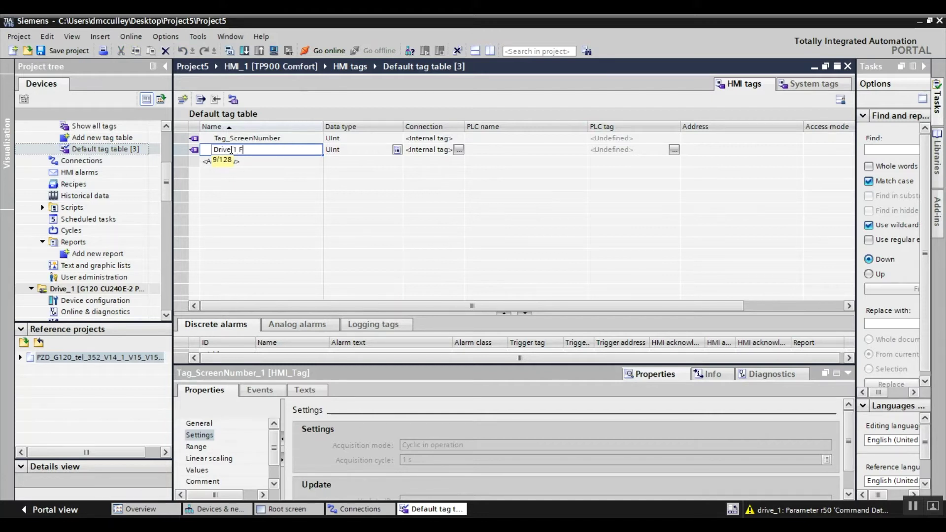
text(aults)
key(Tab)
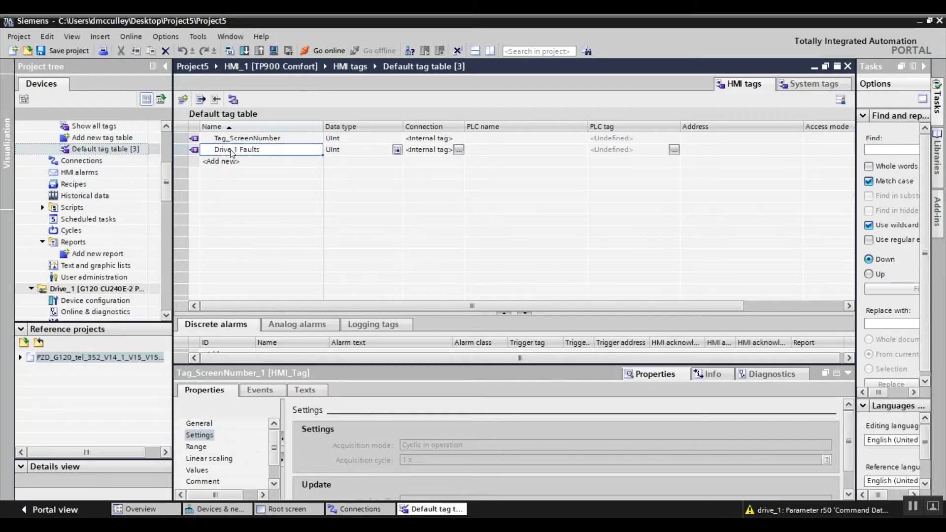
key(Tab)
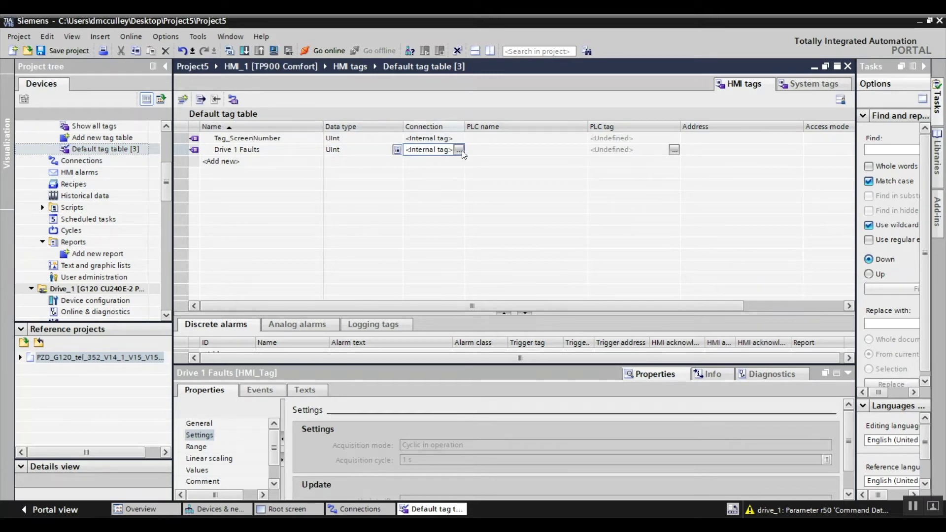
click(461, 150)
click(617, 213)
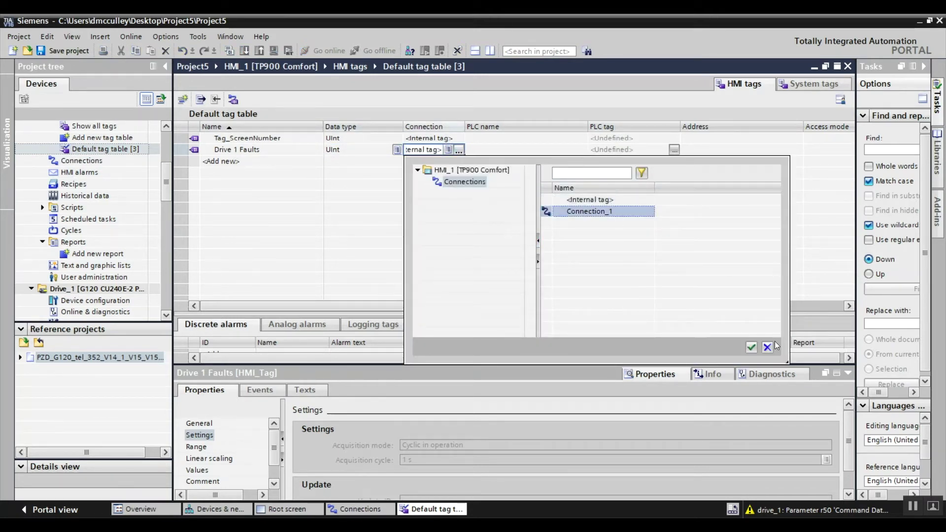
click(752, 348)
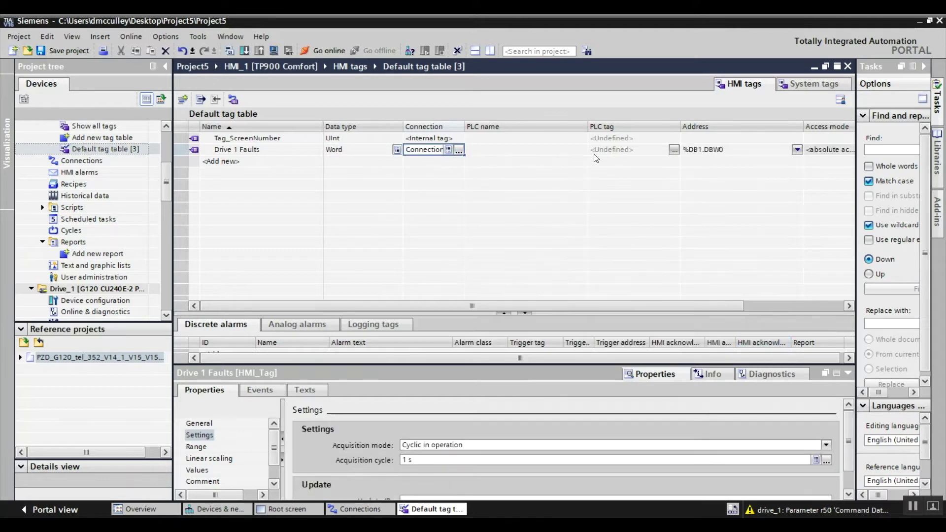
click(716, 151)
click(703, 150)
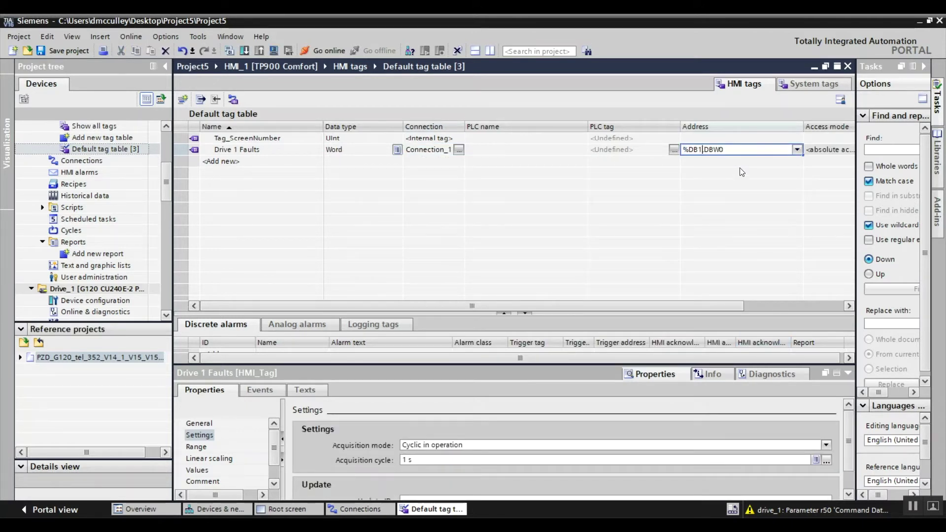
key(BackSpace)
text(947)
Add a second tag, Drive 1 Alarms, at address %DB2110.DBW0.
click(259, 161)
text(D)
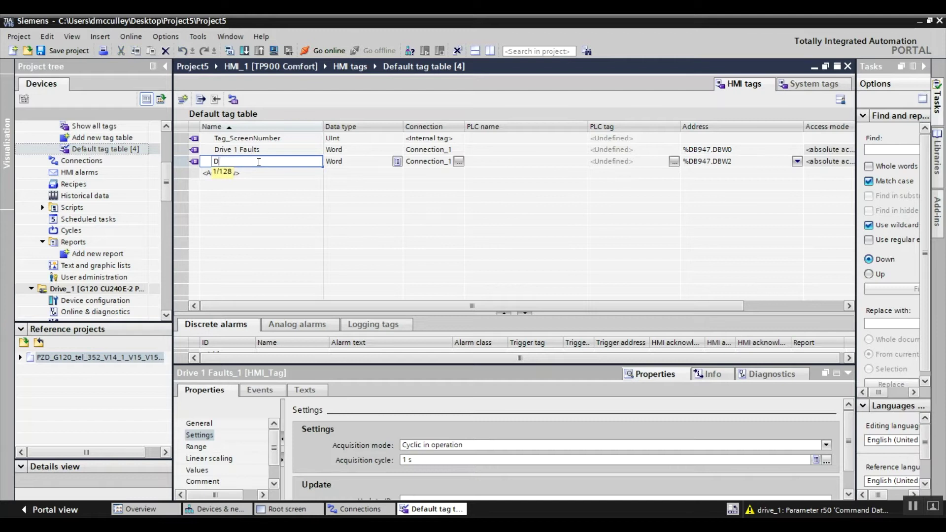
text(rive 1 Alarms)
click(708, 164)
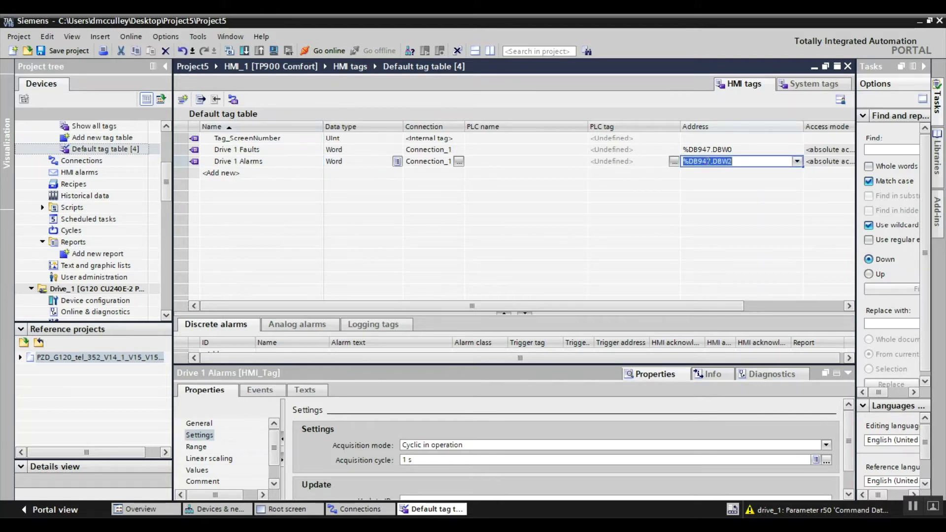
click(715, 161)
key(BackSpace)
key(BackSpace)
key(BackSpace)
key(BackSpace)
text(2110)
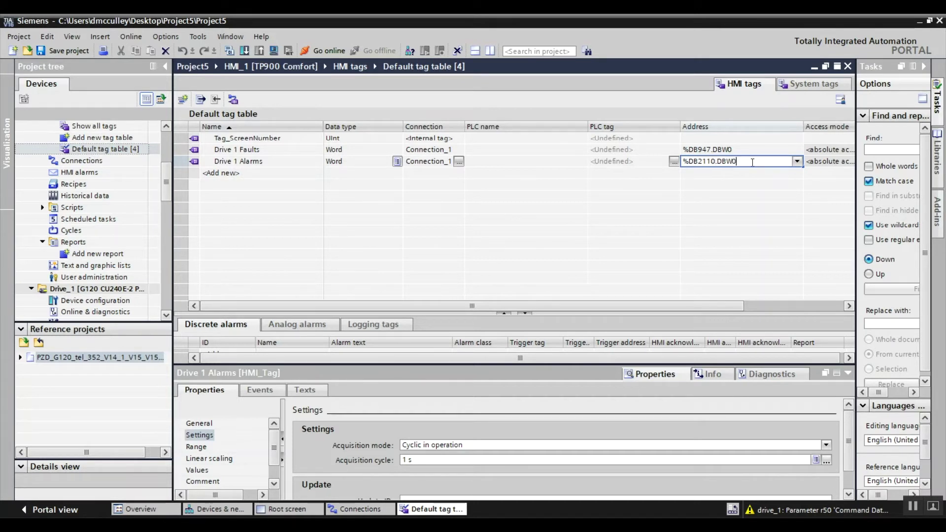
key(Return)
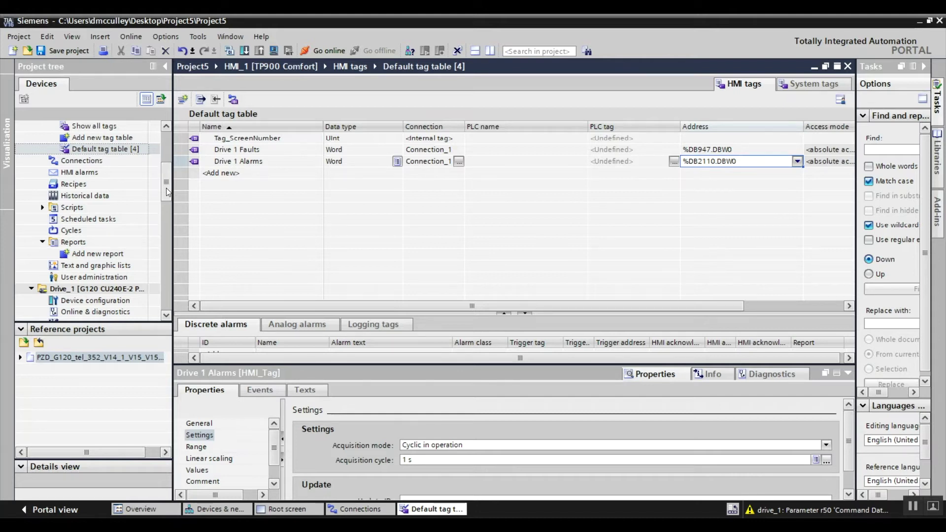
scroll(167, 188, down, 2)
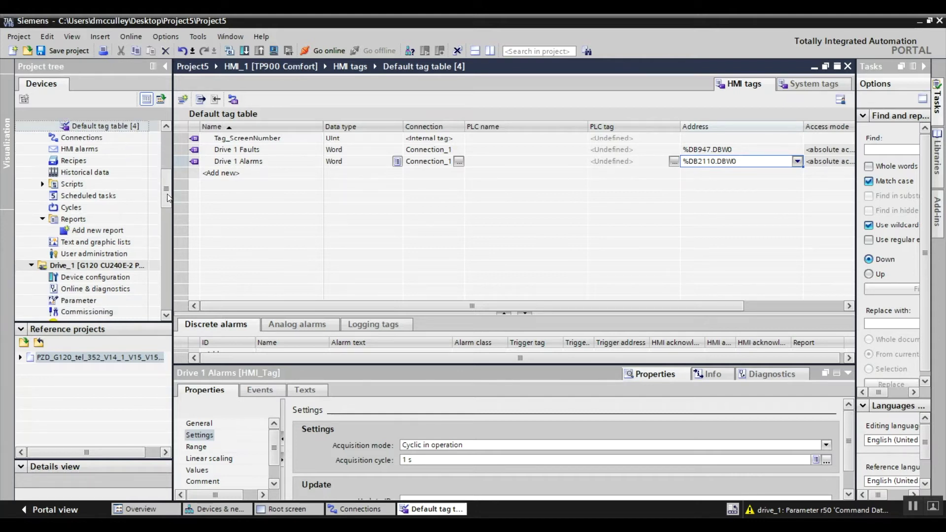
Create the Faults and Alarms text list with a first entry of single value 0.
double_click(86, 243)
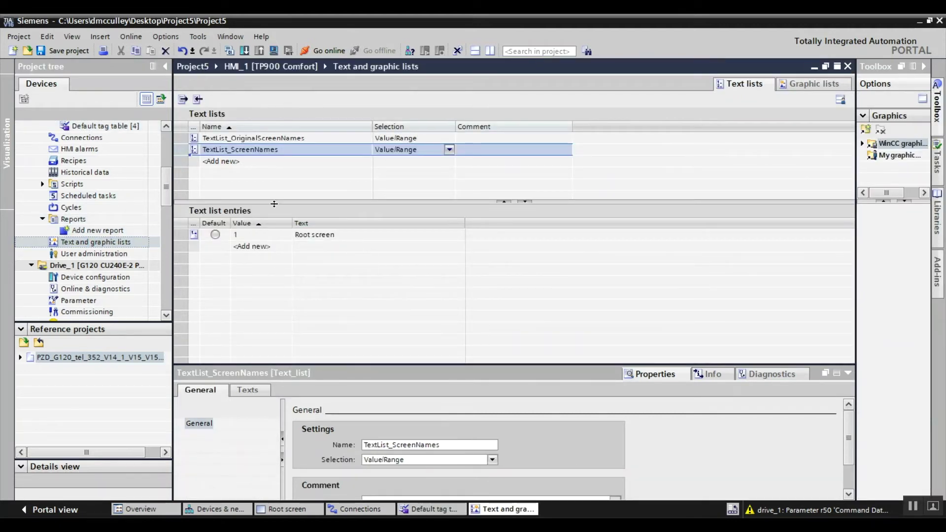
click(248, 164)
click(248, 164)
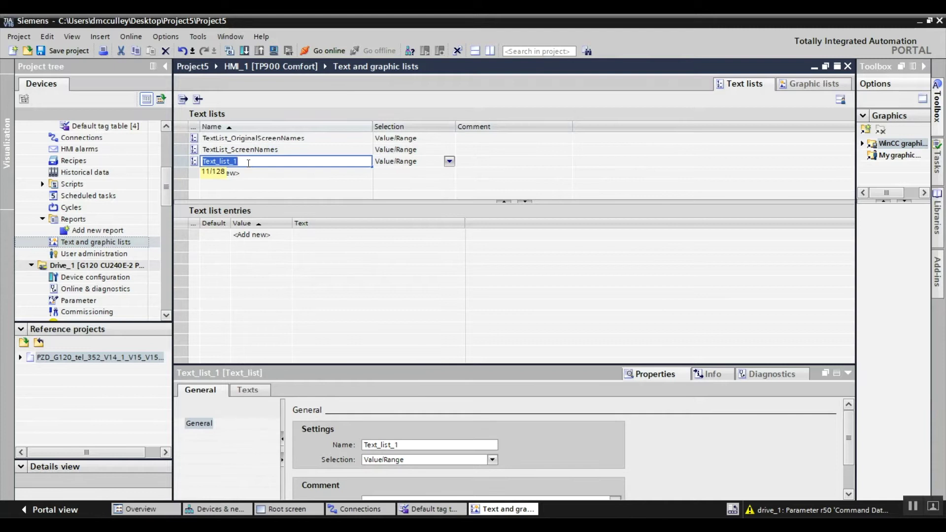
text(Faults and Alarms)
click(247, 236)
click(247, 236)
click(286, 235)
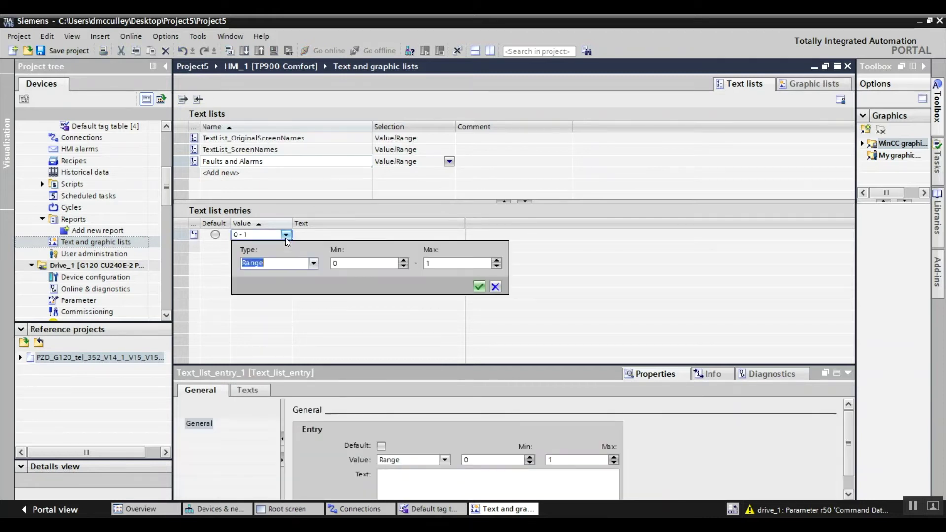
click(313, 263)
click(283, 276)
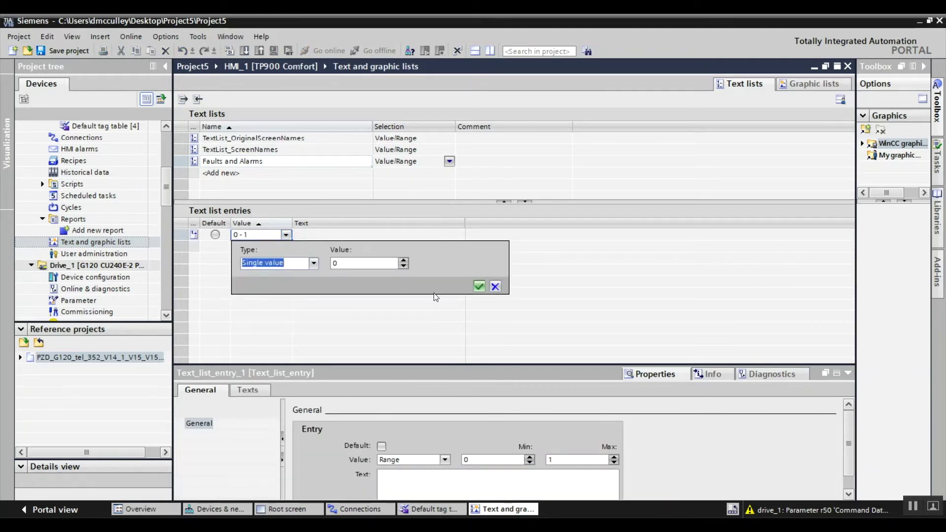
click(479, 285)
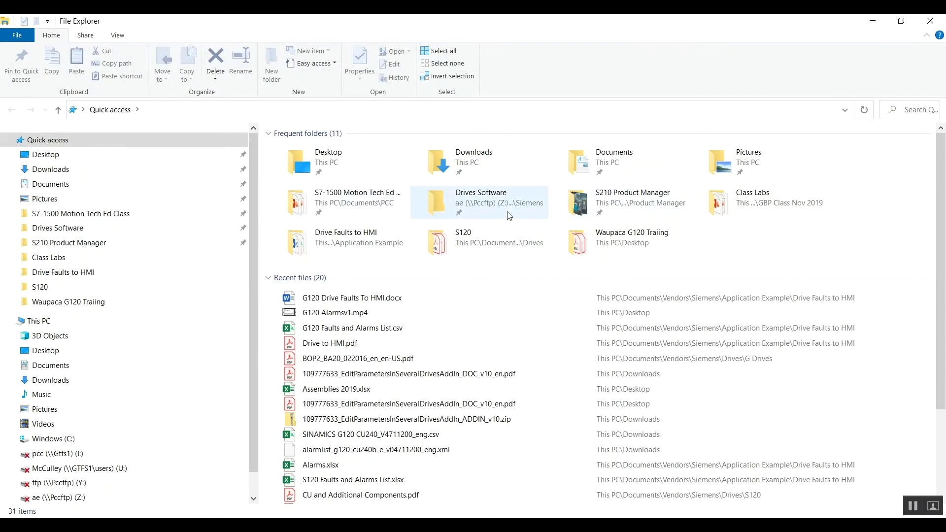
Open G120 Faults and Alarms List.csv from Documents\Vendors\Siemens\Application Example\Drive Faults to HMI.
double_click(635, 164)
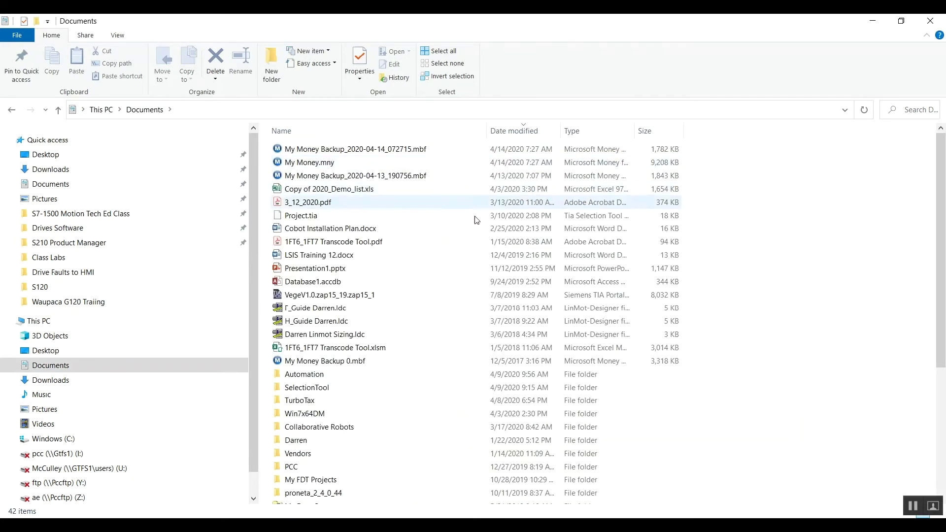
double_click(308, 455)
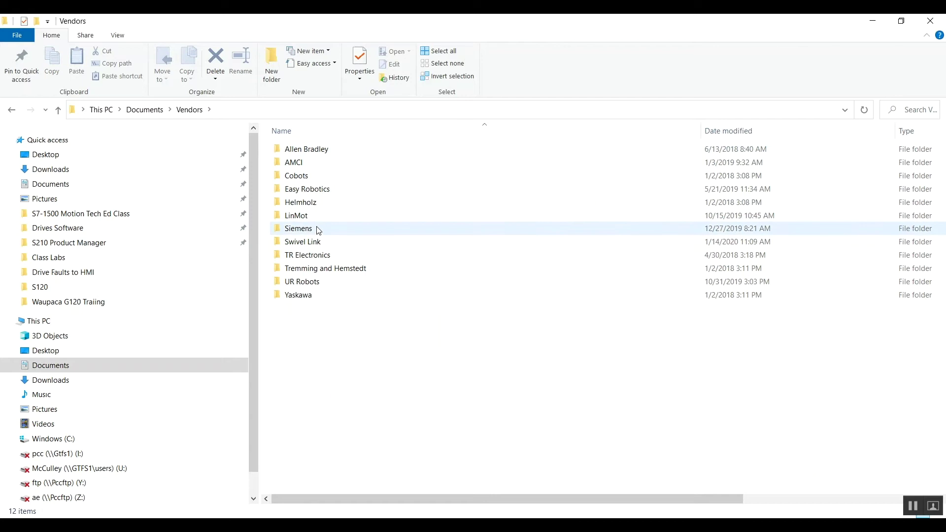
double_click(317, 231)
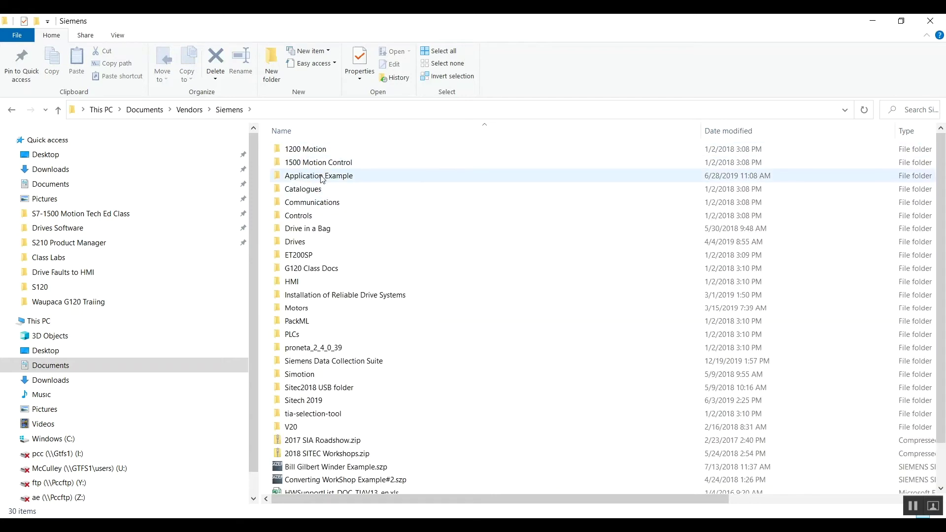
double_click(322, 176)
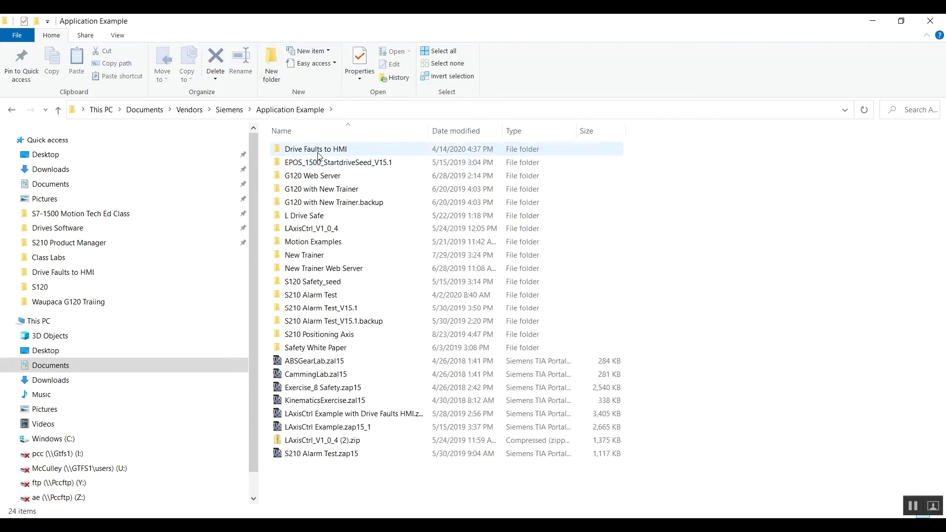
double_click(319, 150)
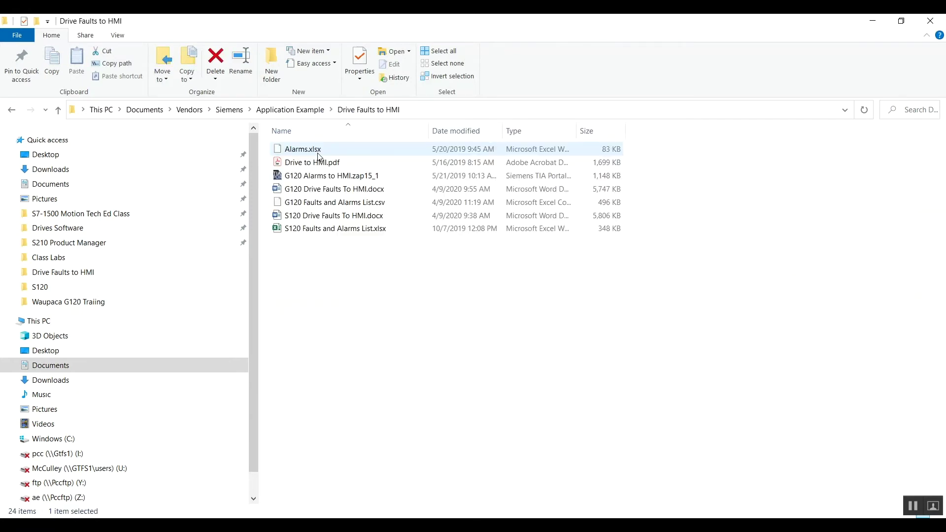
double_click(334, 203)
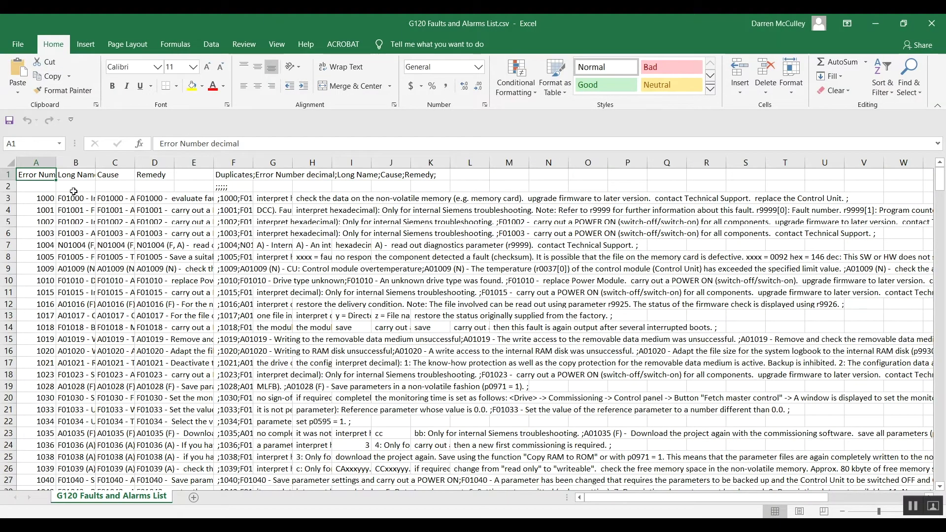
Autofit columns A and B and copy the error numbers and names in A3:B359.
double_click(57, 170)
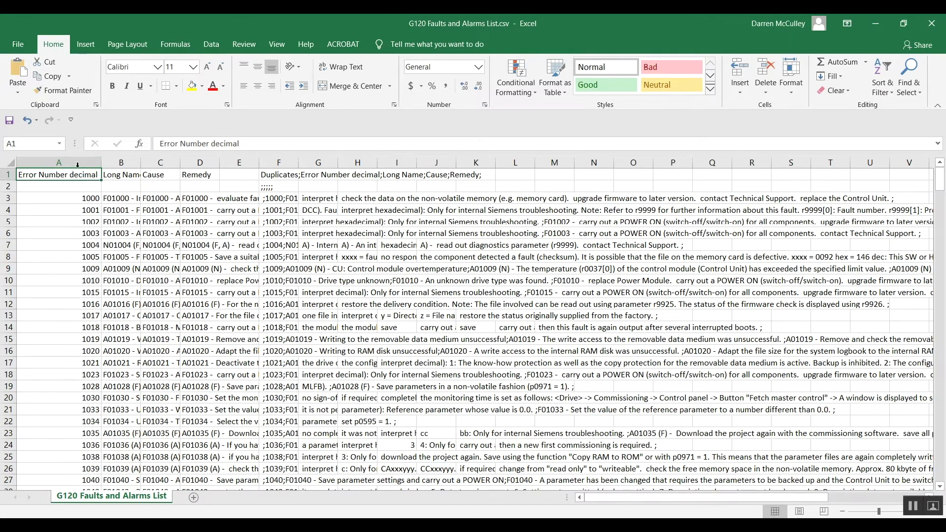
double_click(141, 164)
drag(84, 199, 176, 460)
right_click(203, 343)
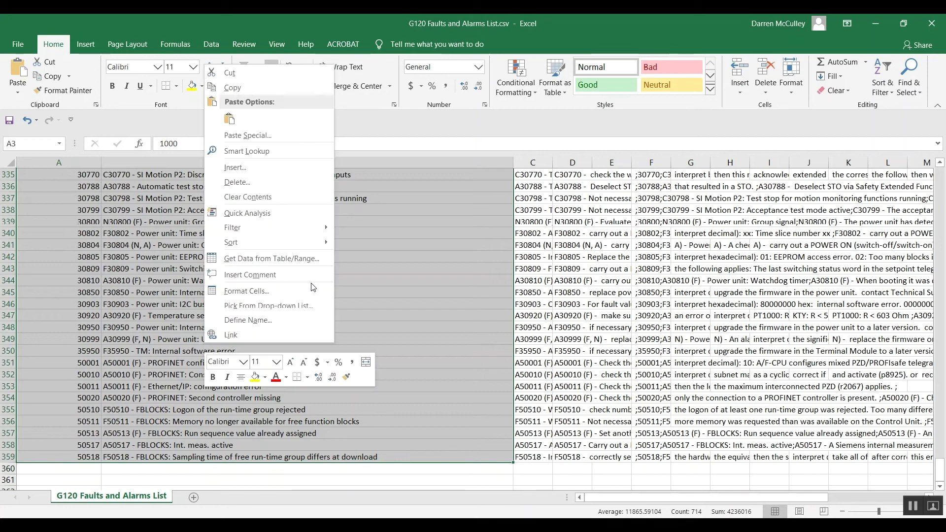
click(285, 94)
key(ctrl+Home)
Paste the copied G120 fault numbers and texts into the Faults and Alarms list, then open HMI alarms.
key(alt+Tab)
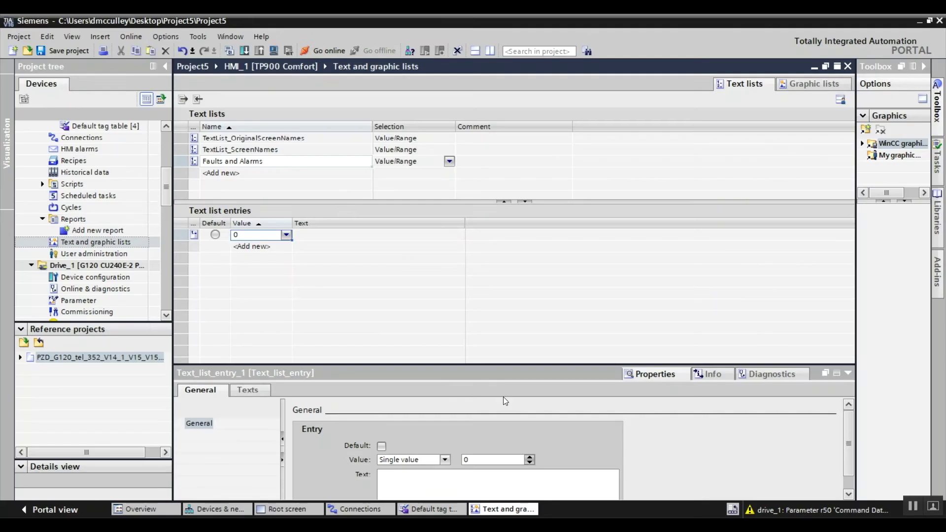
right_click(258, 239)
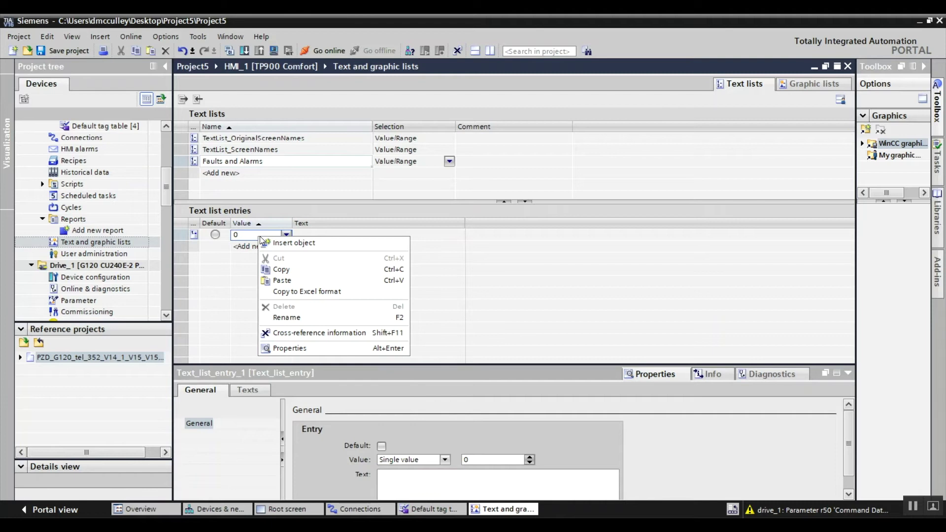
click(306, 281)
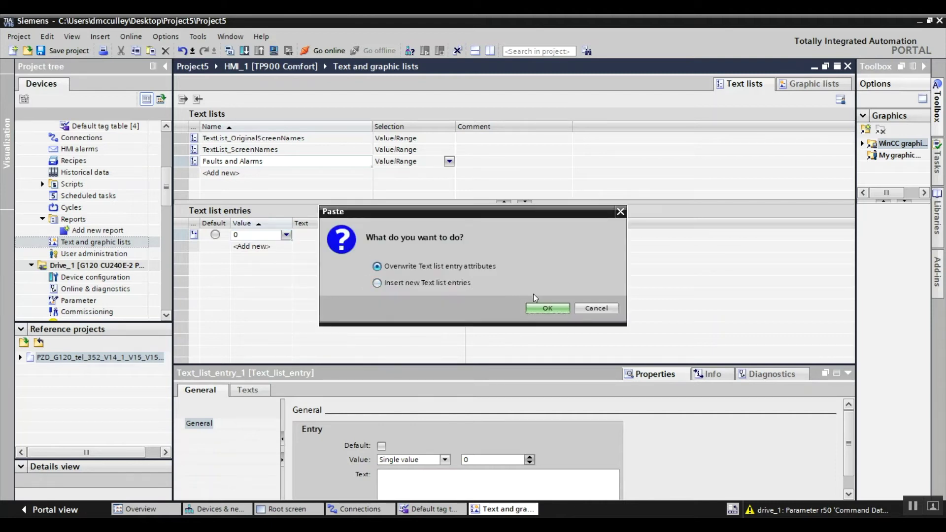
click(550, 309)
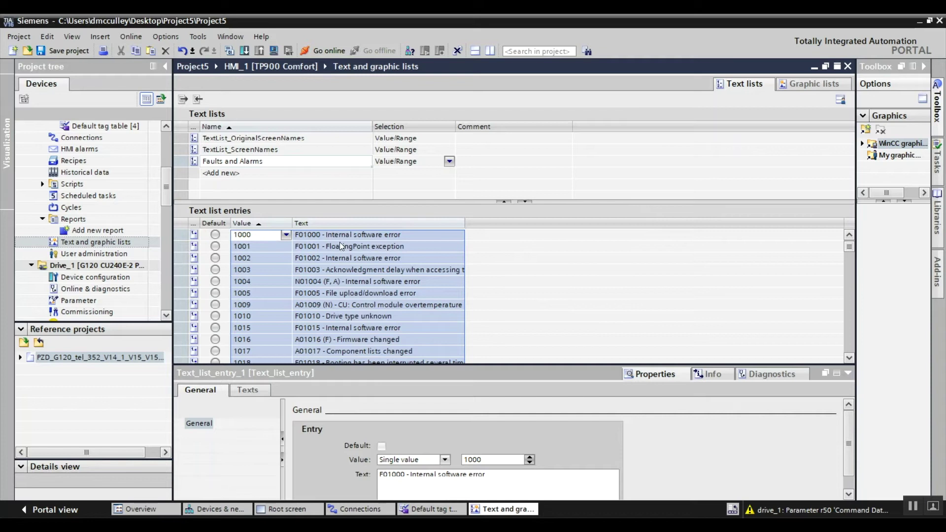
click(355, 273)
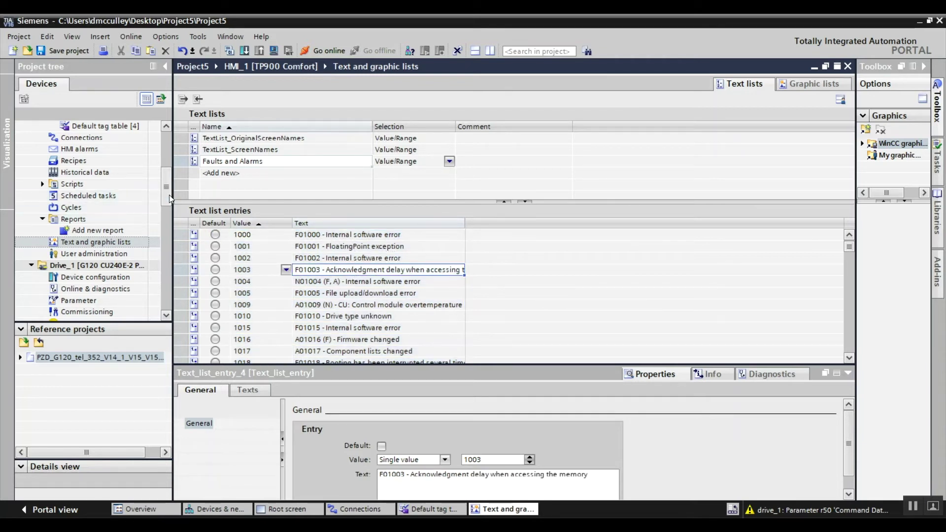
drag(170, 194, 171, 190)
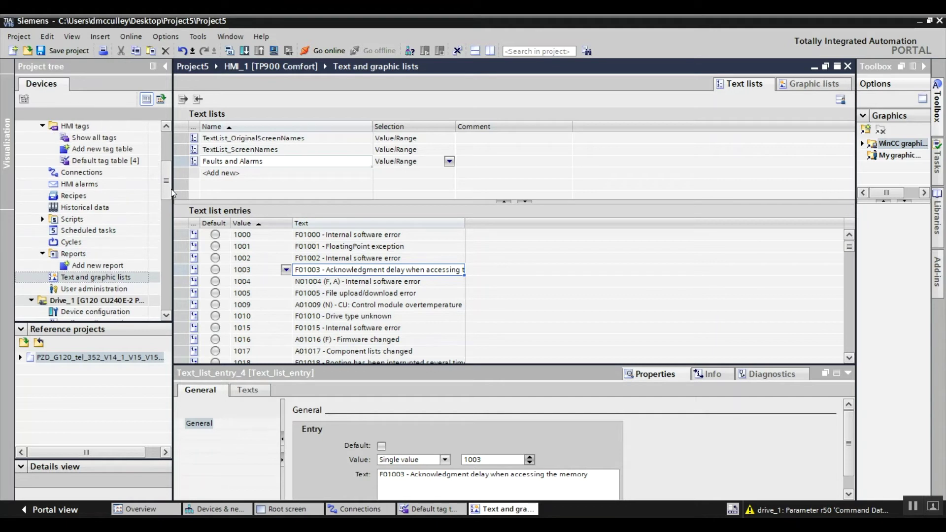
double_click(81, 184)
Add an analog alarm named Drive 1 Faults.
click(460, 84)
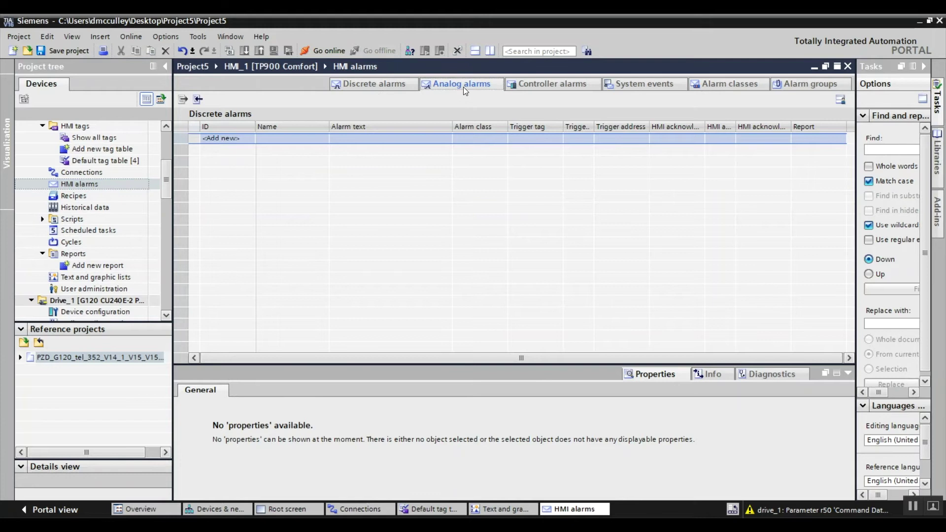
double_click(228, 140)
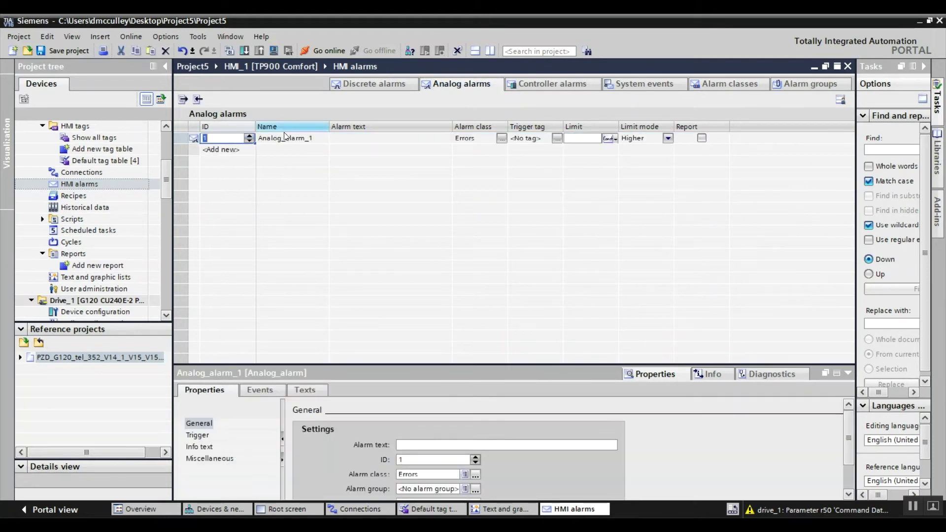
click(292, 139)
text(Dri)
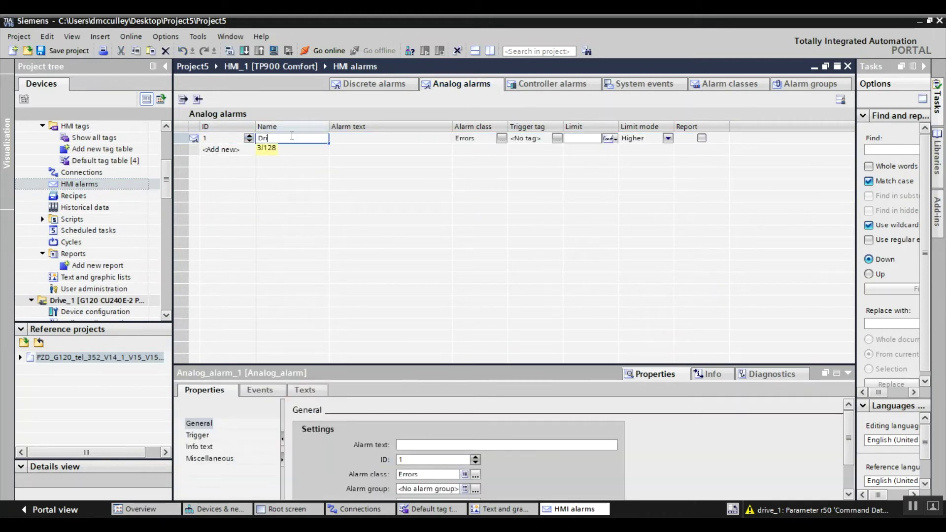
text( e)
key(BackSpace)
text(ve 1 Faults)
click(377, 138)
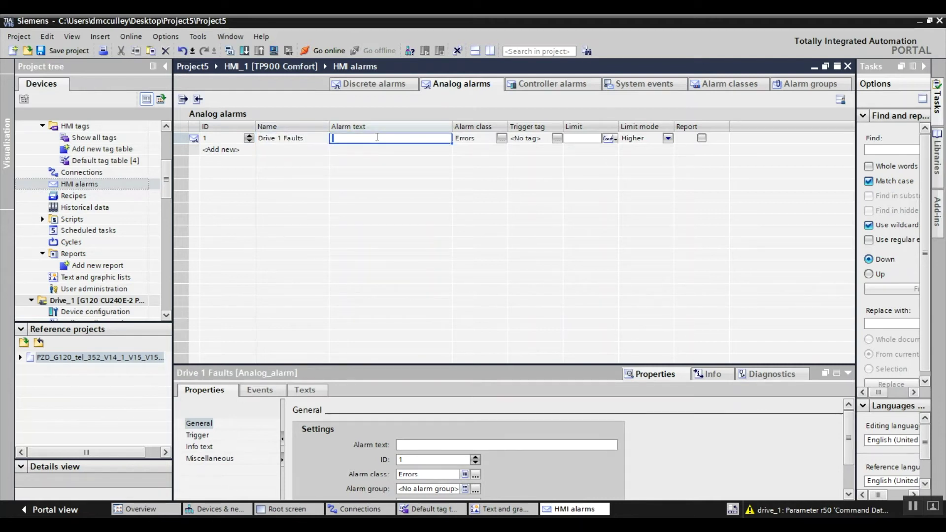
Set its alarm text to 'Drive 1:' plus a Faults and Alarms text list field on tag Drive 1 Faults.
text(Drive 1:)
right_click(377, 138)
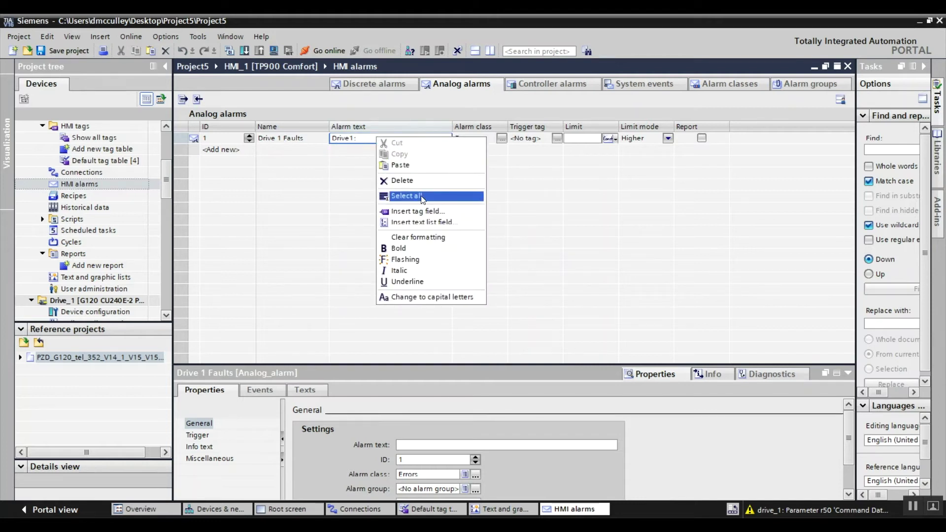
click(424, 223)
click(514, 174)
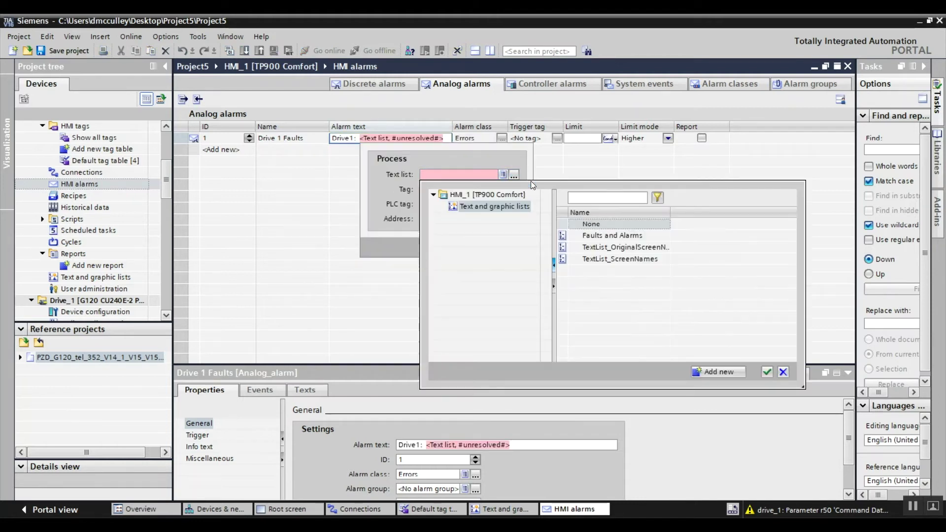
click(631, 235)
click(768, 373)
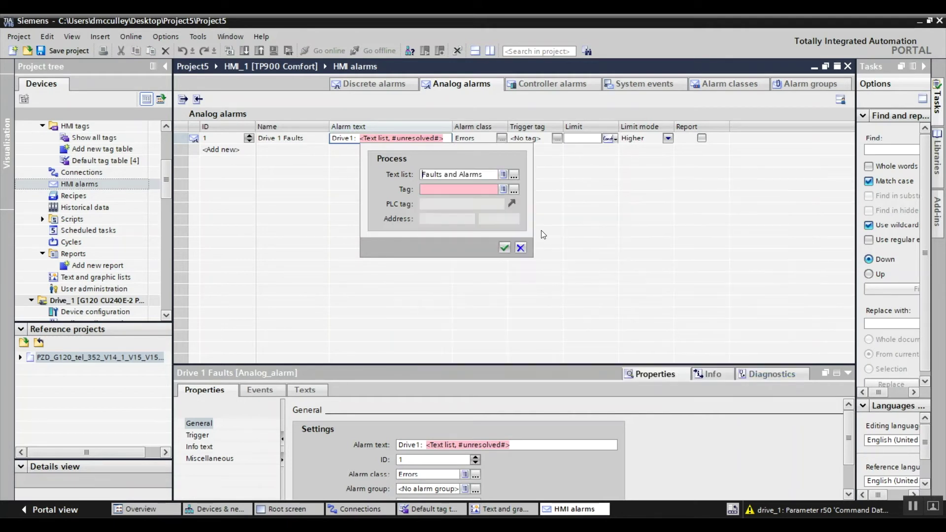
click(514, 190)
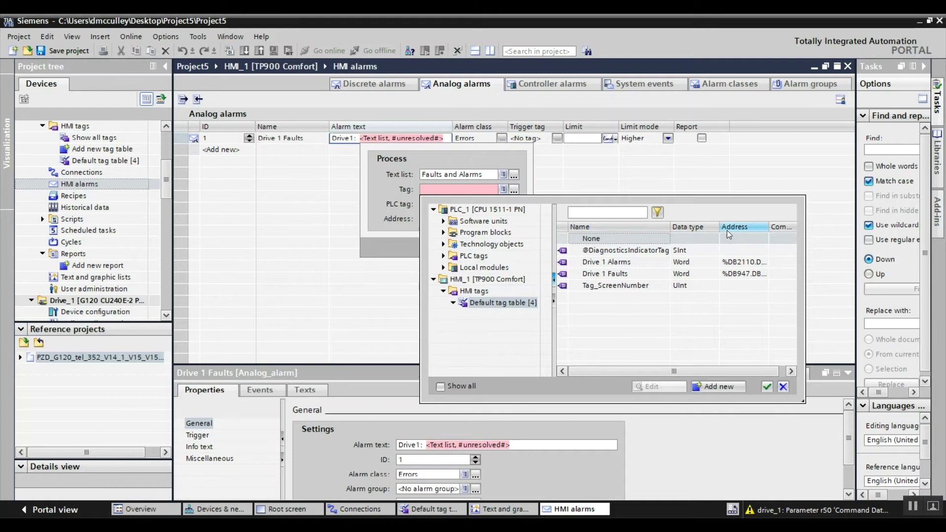
click(620, 275)
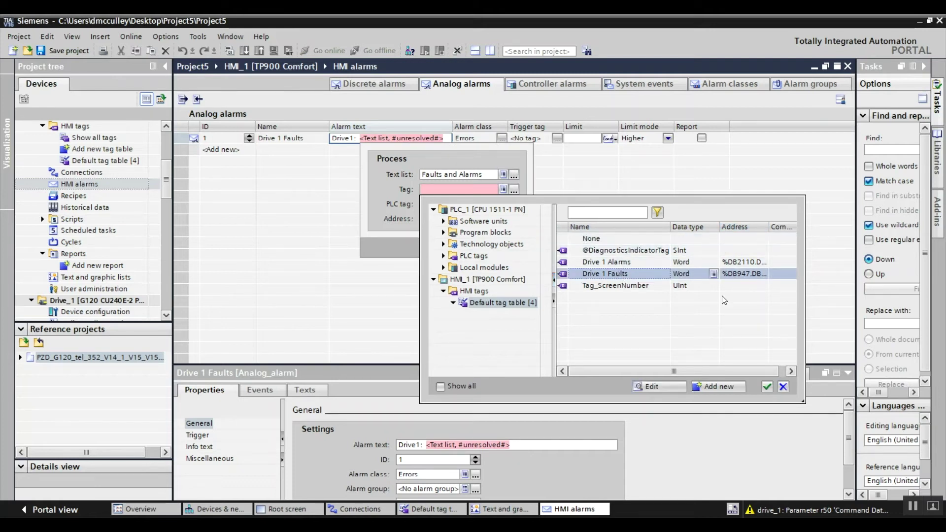
click(768, 388)
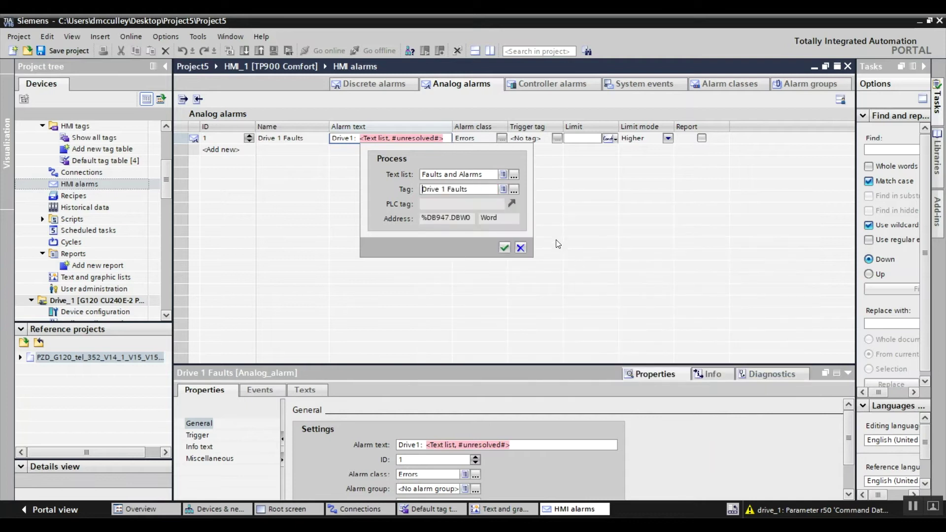
click(504, 249)
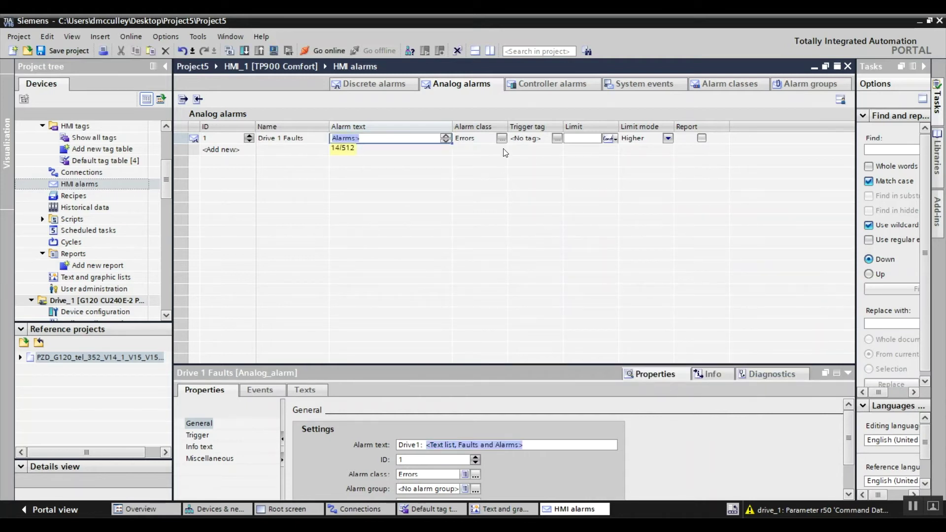
Set trigger tag Drive 1 Faults with limit 0, and add a second analog alarm.
click(559, 139)
click(700, 224)
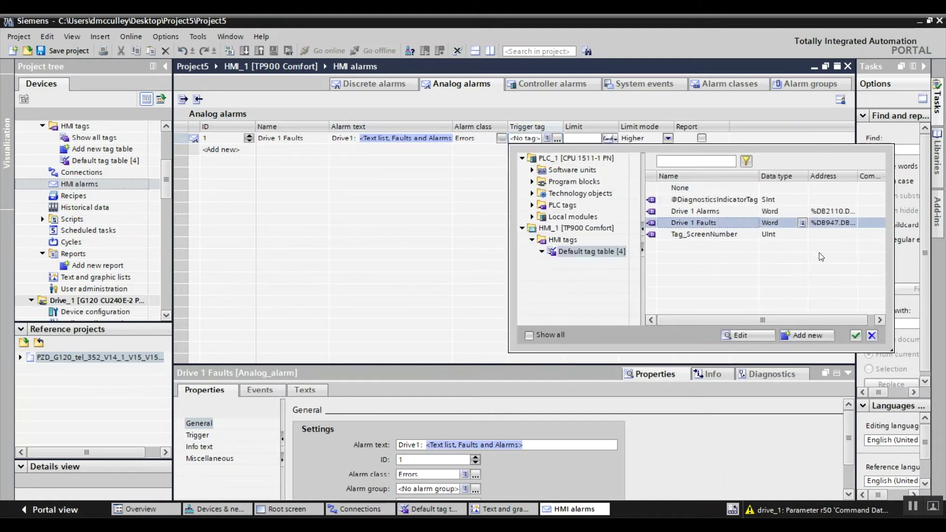
click(861, 337)
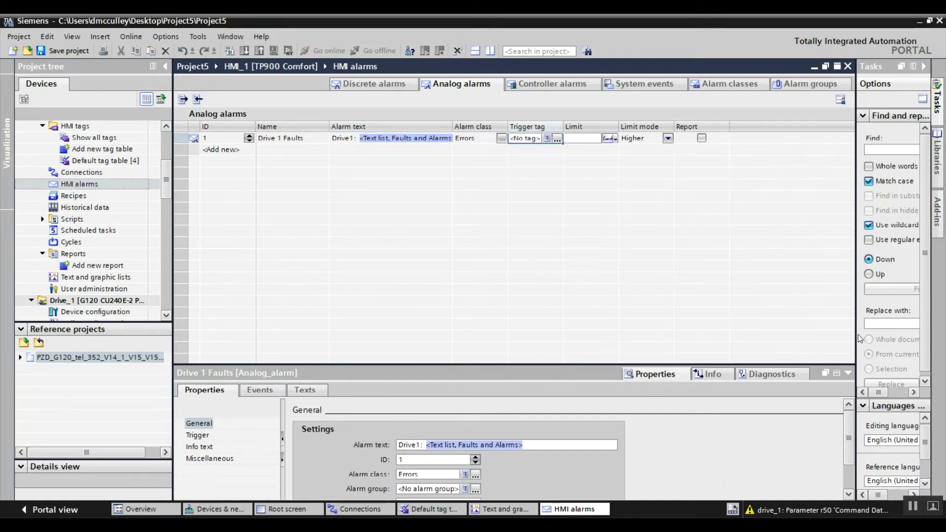
click(595, 140)
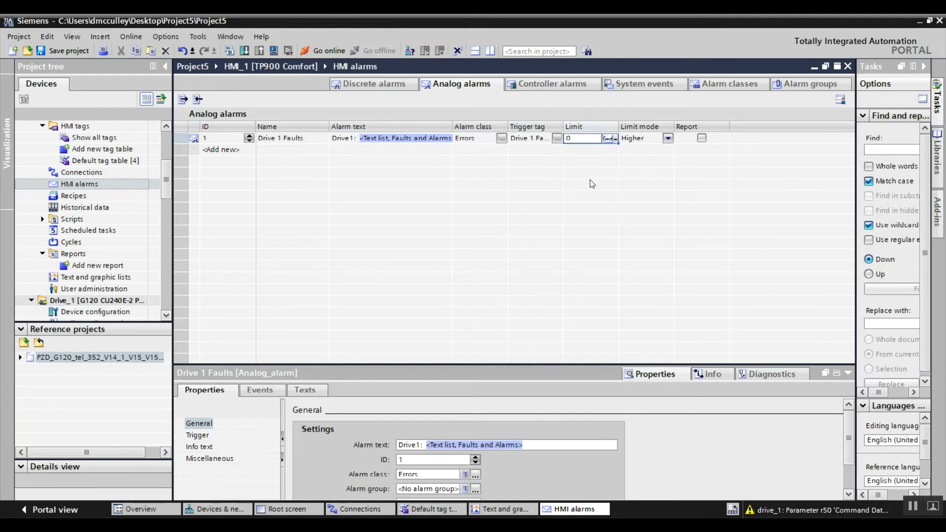
click(245, 150)
click(299, 151)
Name the second analog alarm Drive 1 Alarms with alarm text 'Drive 1:'.
click(299, 149)
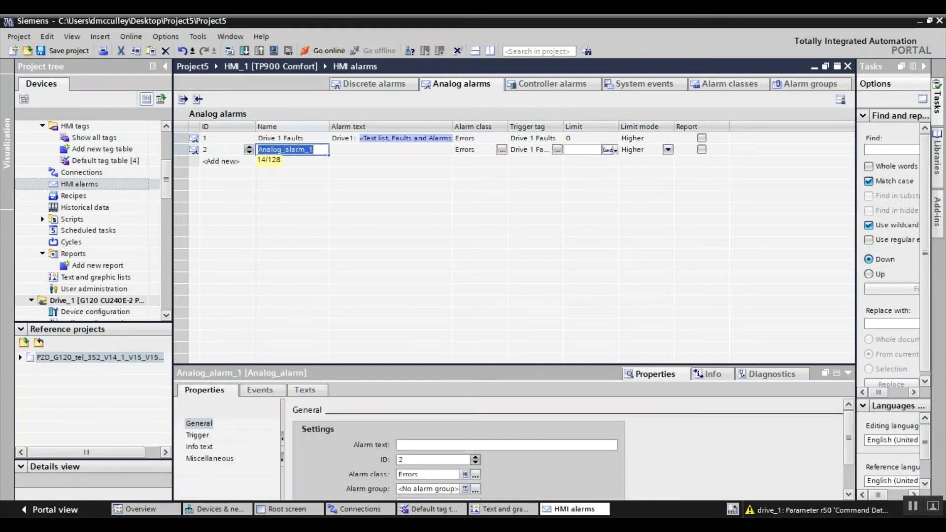
text(Drive)
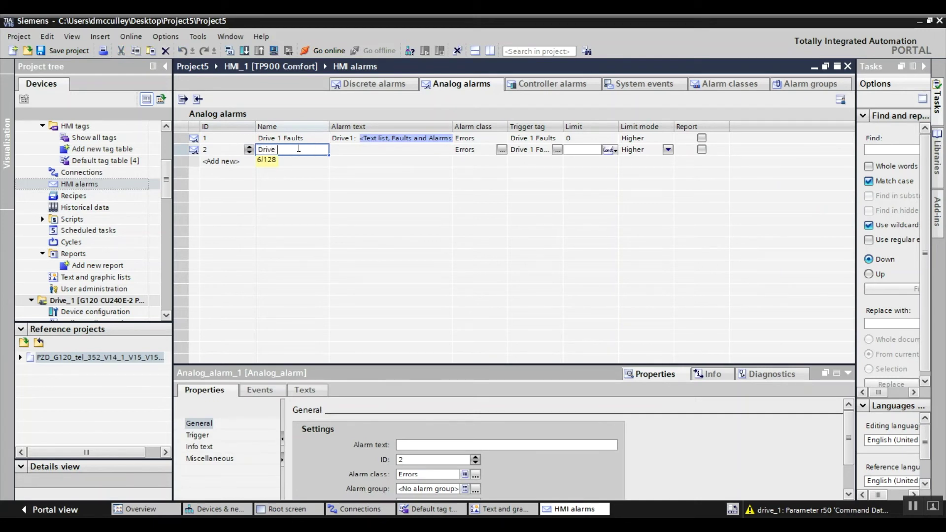
text( 1 Alarms)
click(349, 150)
text(Drive)
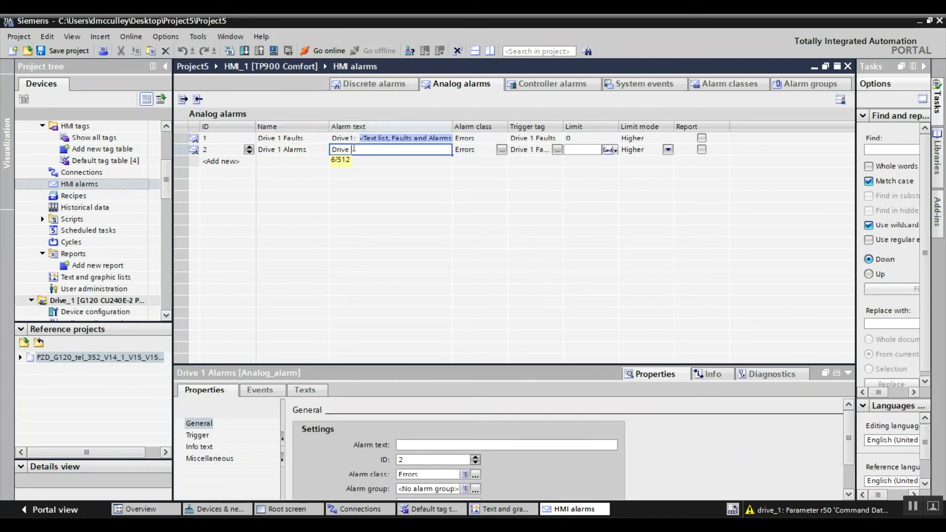
text( 1:)
Insert a Faults and Alarms text list field driven by the Drive 1 Alarms tag.
right_click(348, 150)
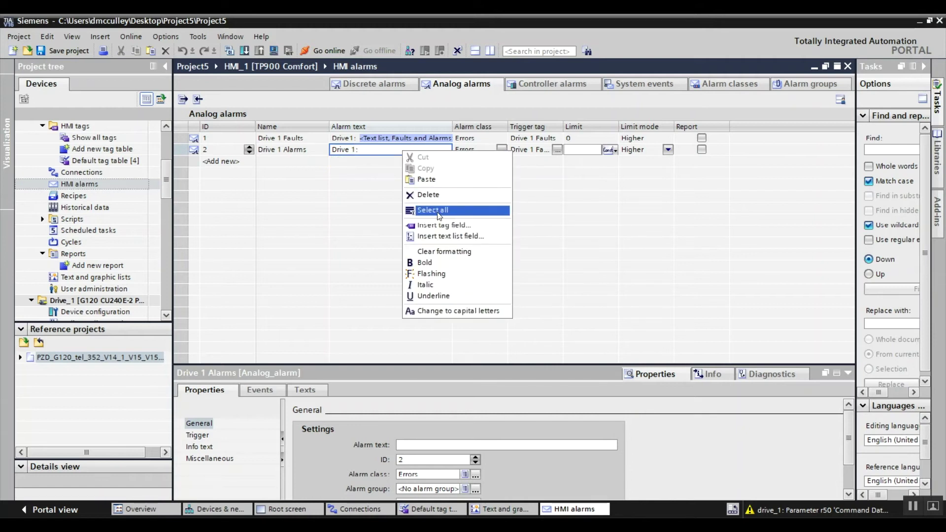
click(434, 233)
click(516, 186)
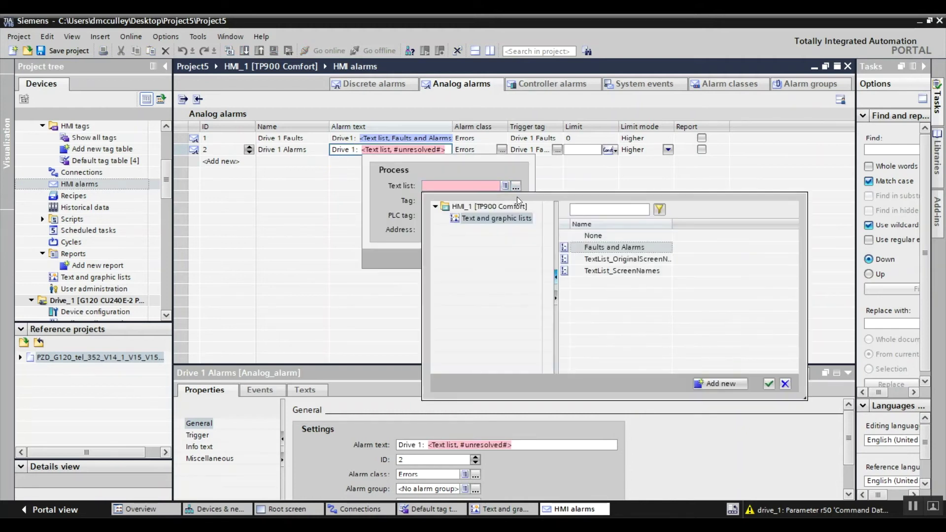
click(620, 249)
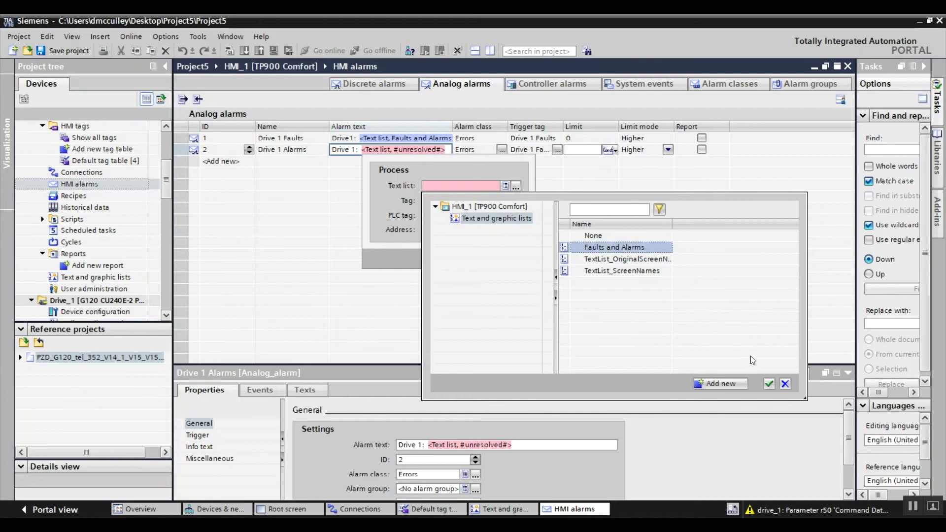
click(769, 384)
click(516, 201)
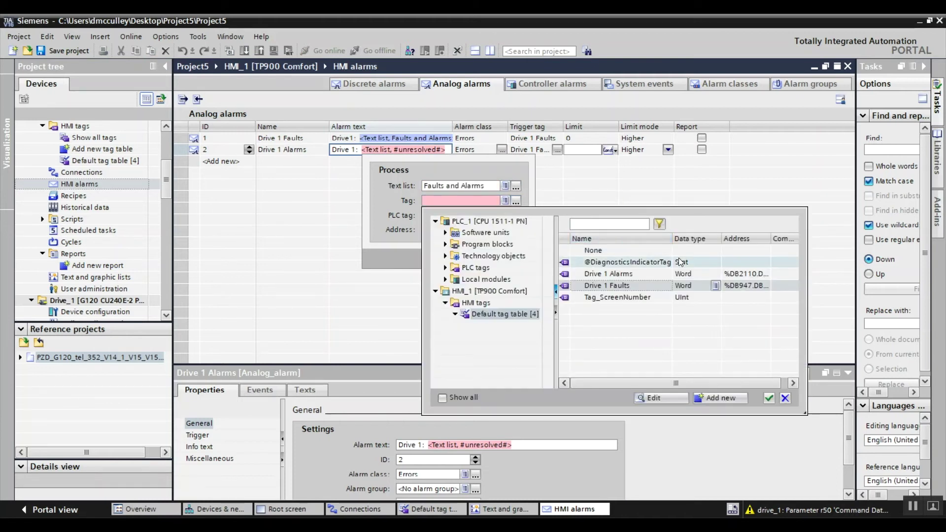
click(623, 274)
click(769, 398)
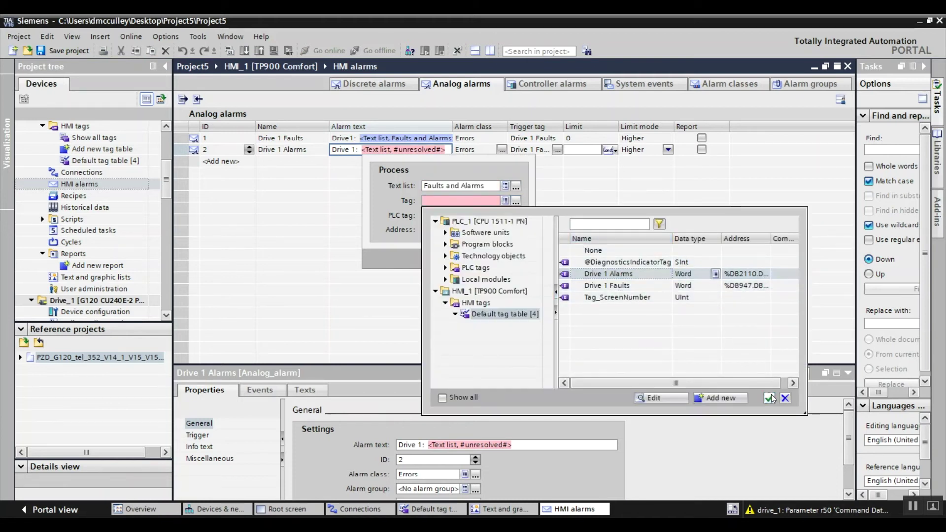
click(507, 258)
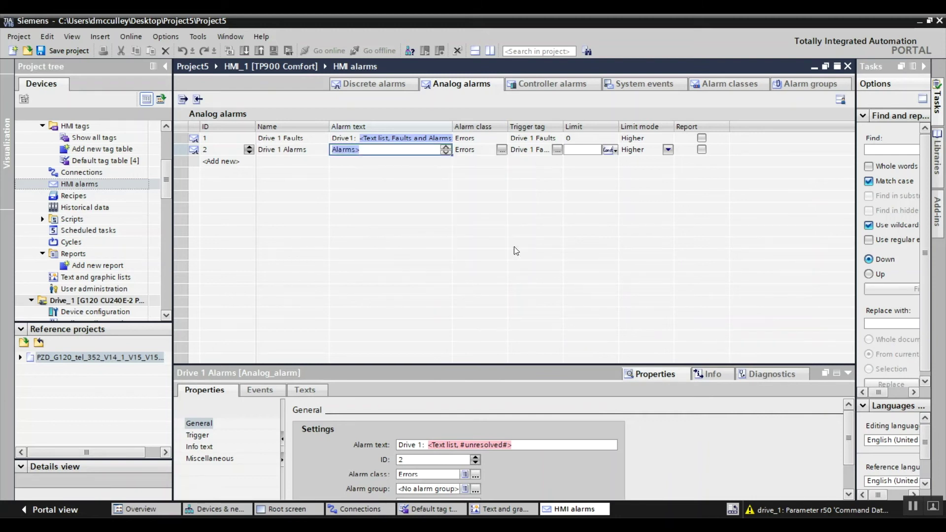
Set alarm class Warnings, trigger tag Drive 1 Alarms and limit 0.
click(504, 149)
click(504, 148)
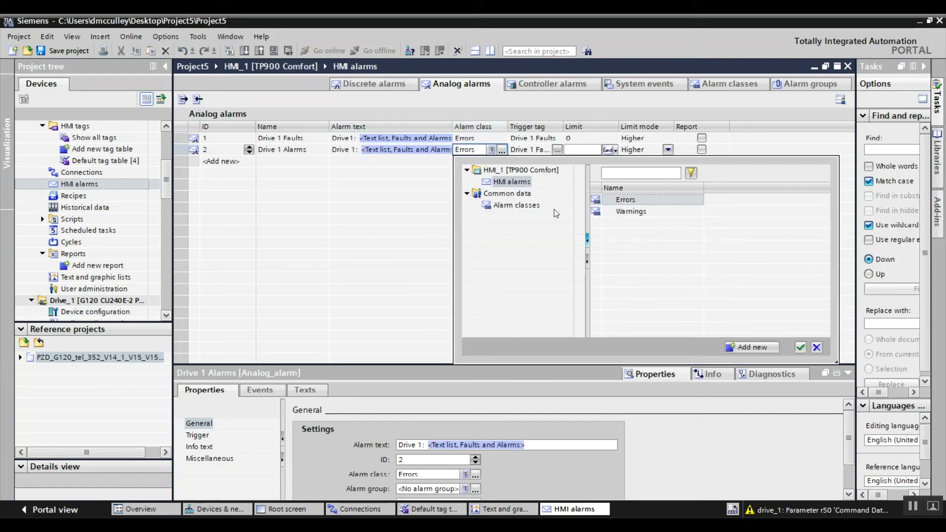
click(625, 212)
click(801, 347)
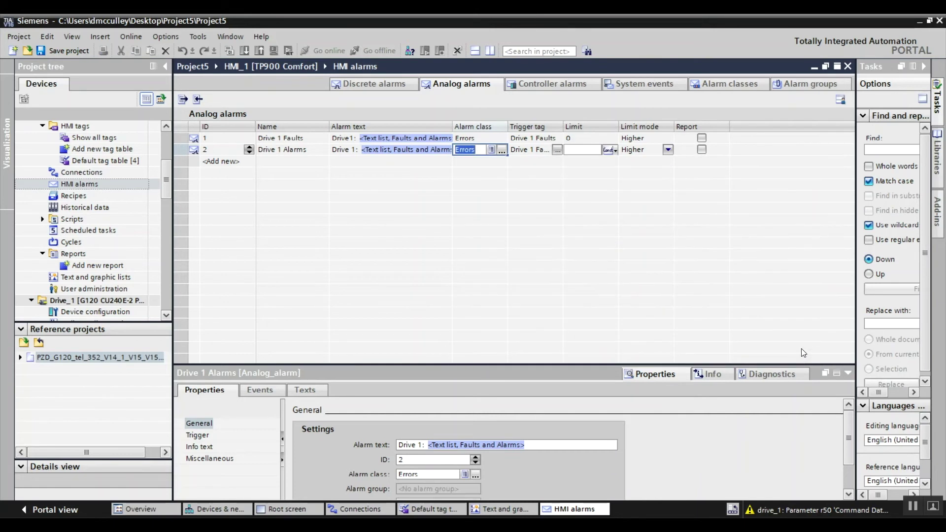
click(559, 150)
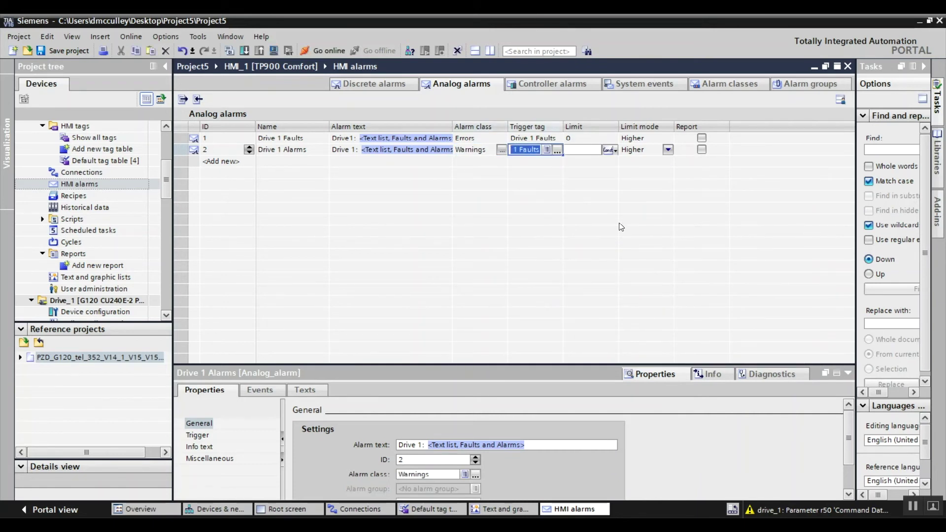
click(716, 226)
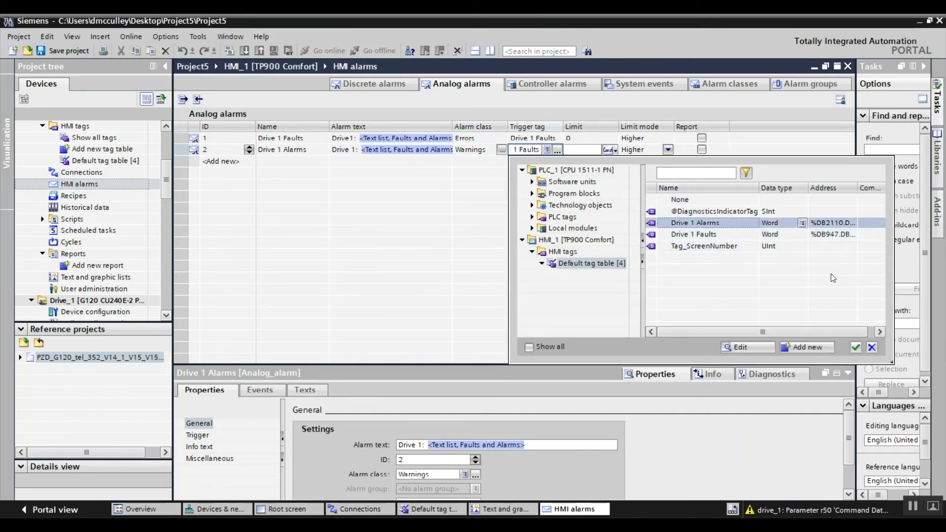
click(856, 347)
click(588, 150)
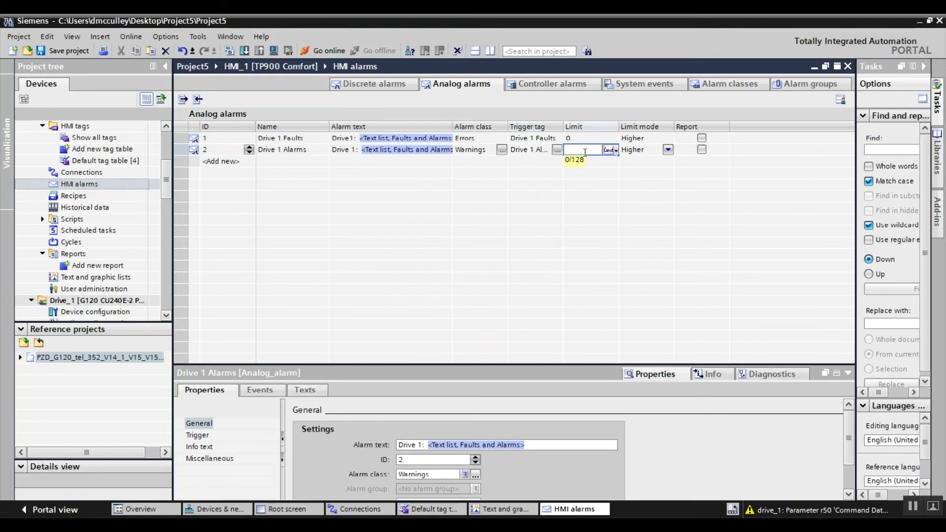
text(0)
Compile HMI_1 and start its WinCC Runtime Advanced simulation.
scroll(165, 182, up, 2)
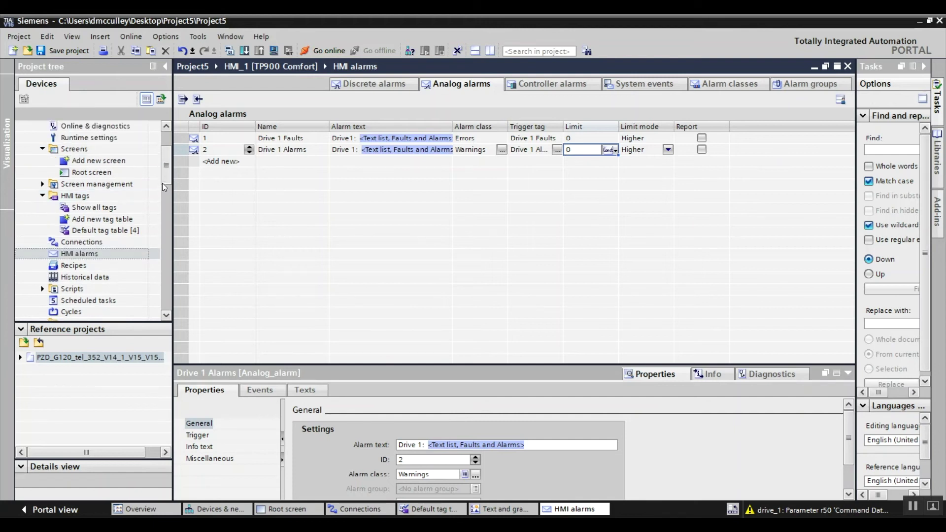
scroll(162, 183, up, 2)
click(124, 149)
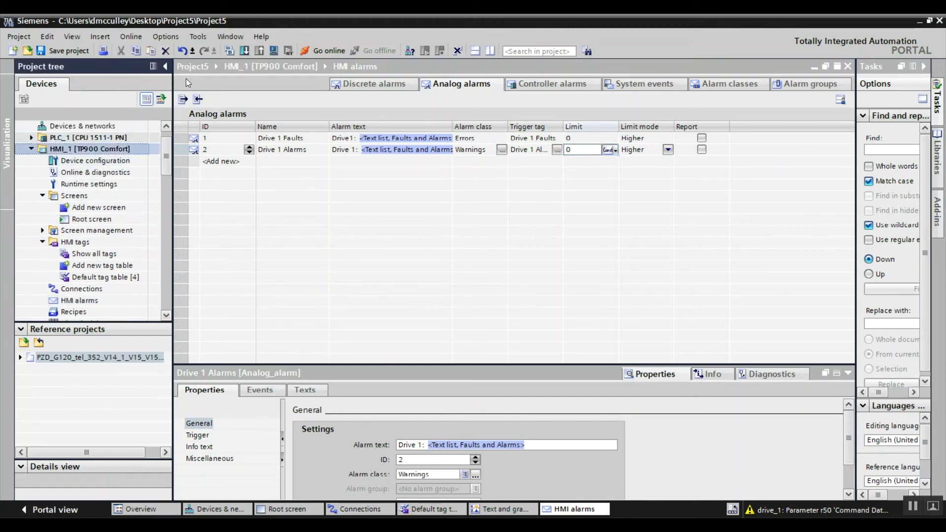
click(230, 52)
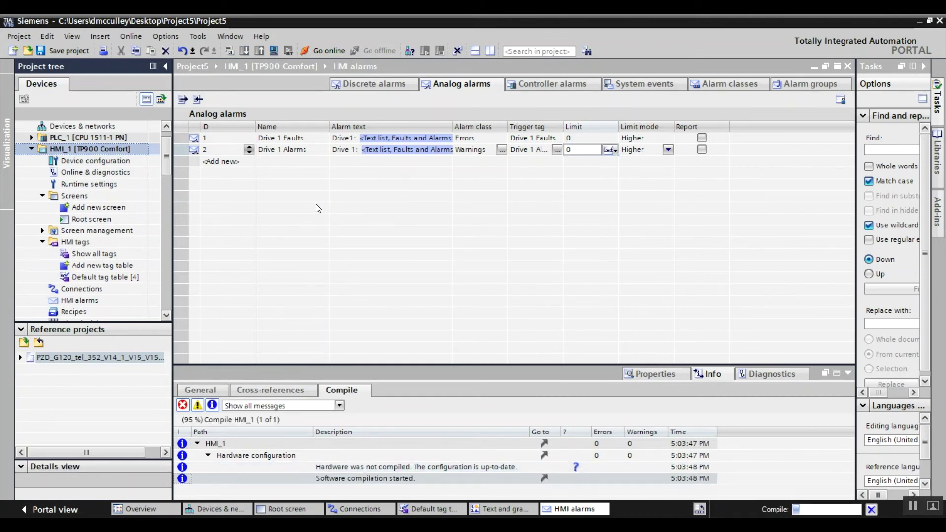
click(275, 52)
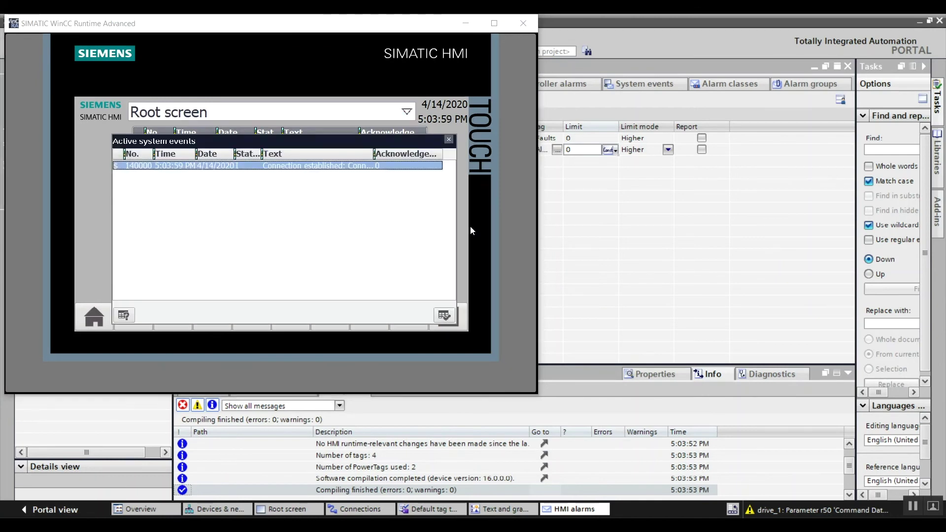
Dismiss the Active system events window and expand the Drive 1 A08526 PROFINET alarm to read its text.
click(446, 317)
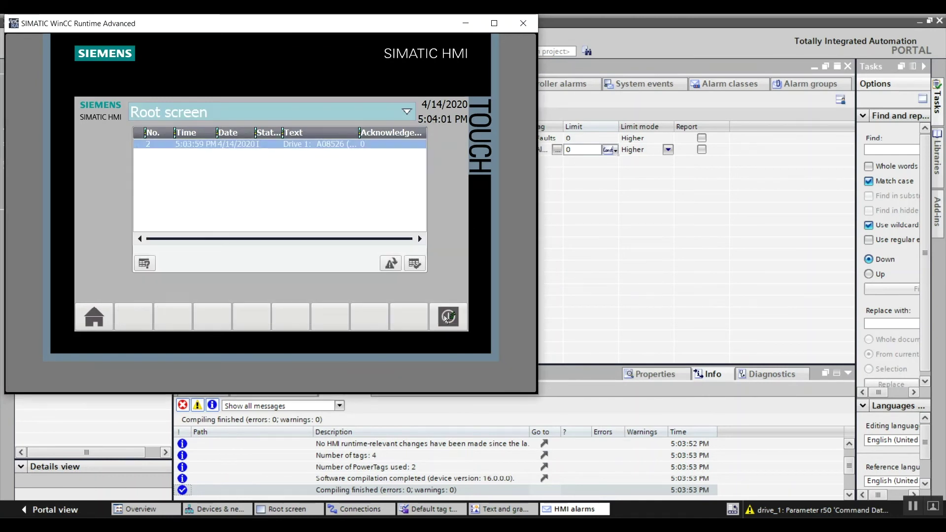
click(310, 148)
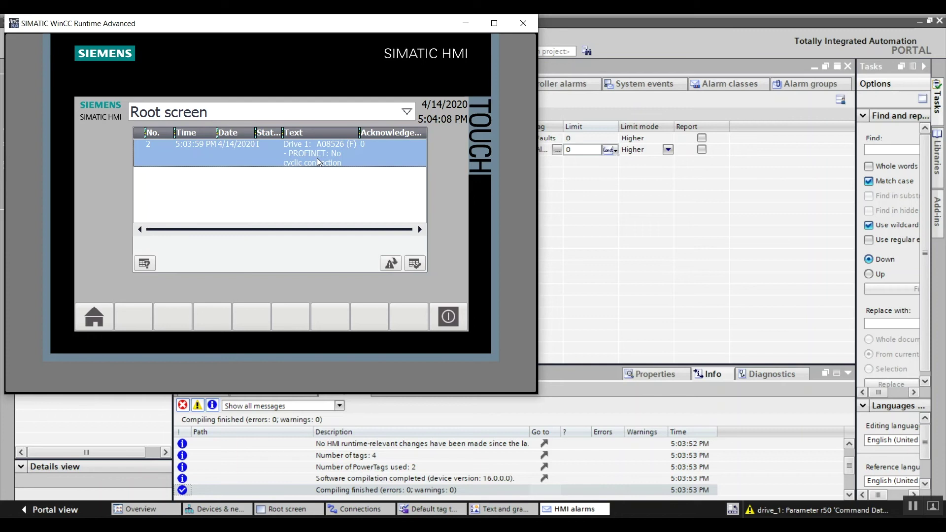
click(310, 197)
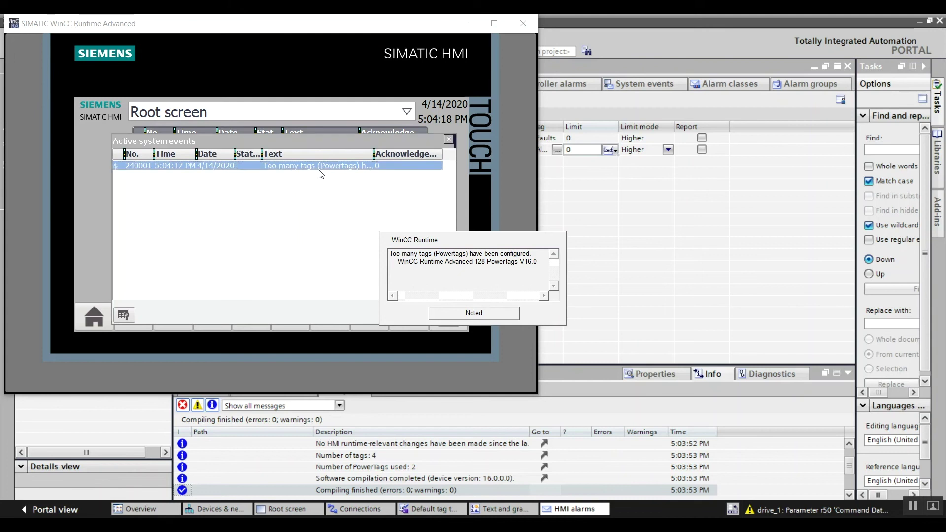
Dismiss the PowerTags warning, close the Unacknowledged and Pending alarm windows, and acknowledge the F30003 undervoltage fault.
click(456, 317)
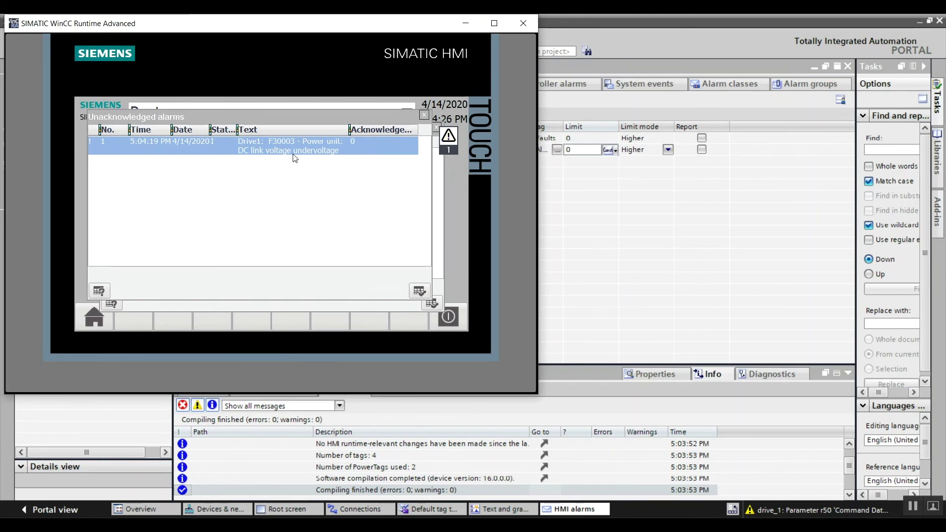
click(424, 116)
click(436, 129)
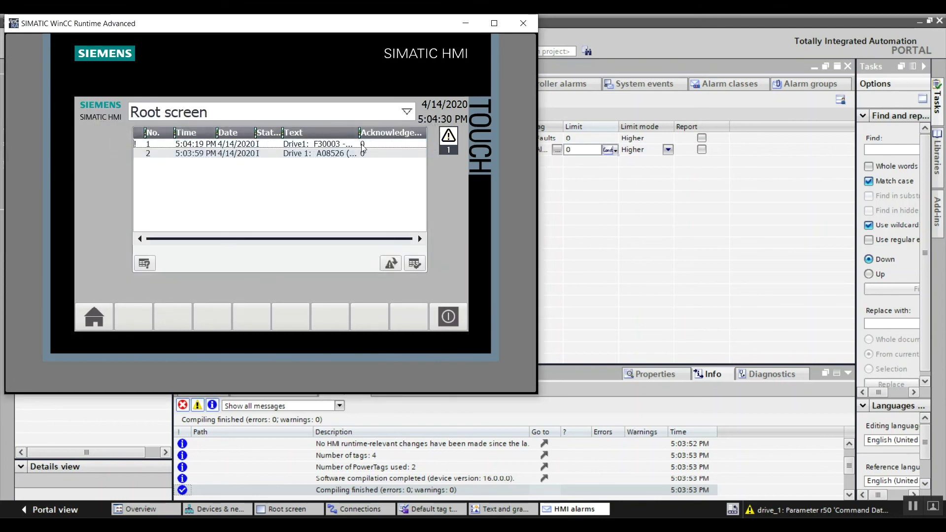
click(409, 266)
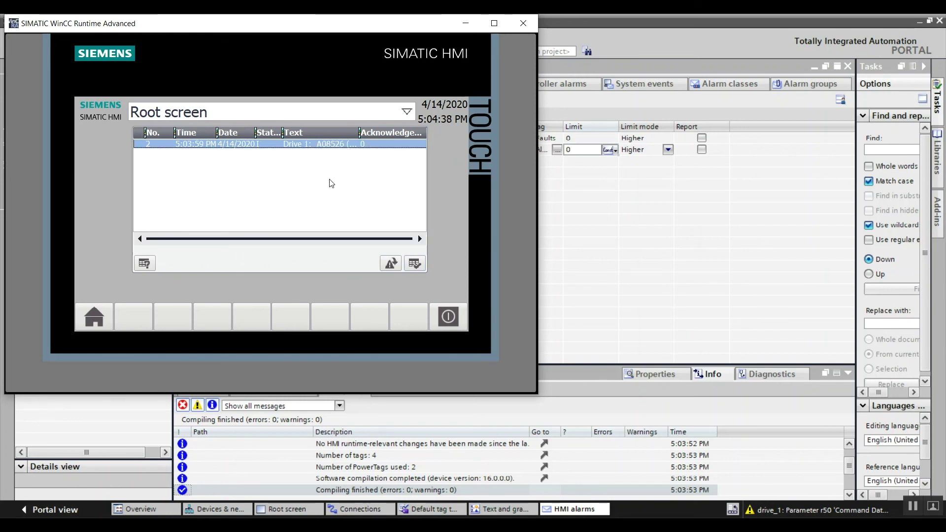
Check the remaining A08526 alarm, no. 2, then return to the runtime simulation from TIA Portal.
click(323, 148)
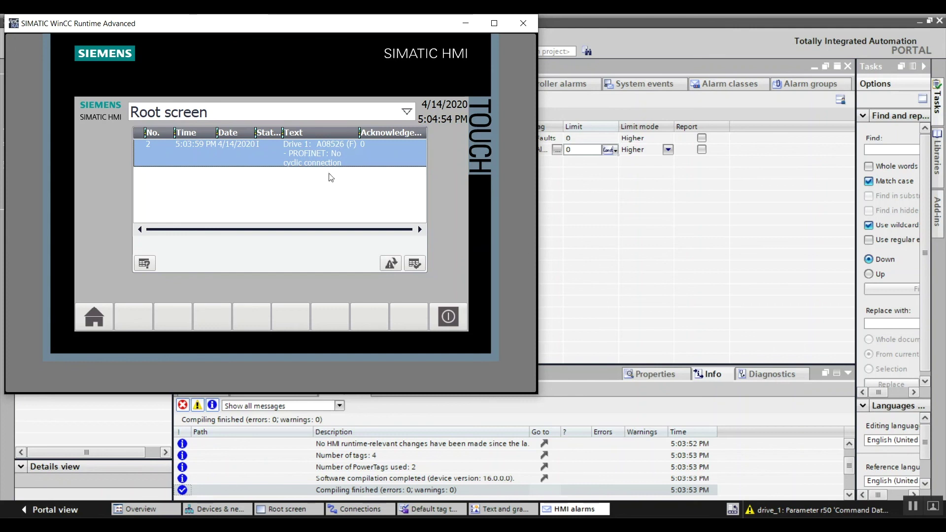
click(592, 237)
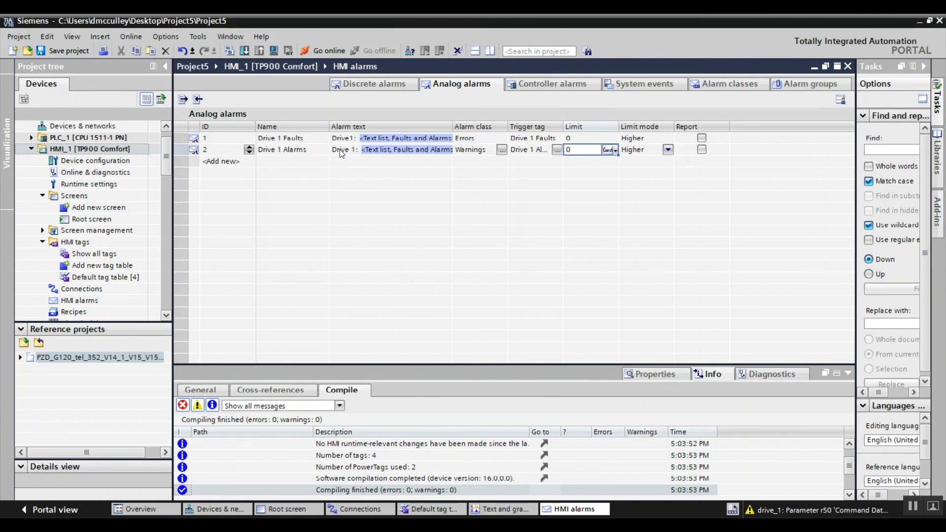
key(alt+Tab)
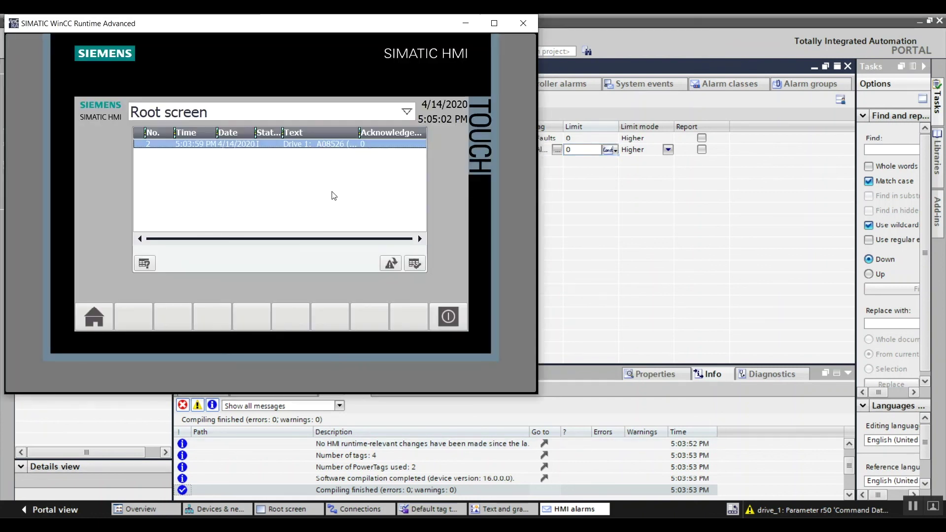